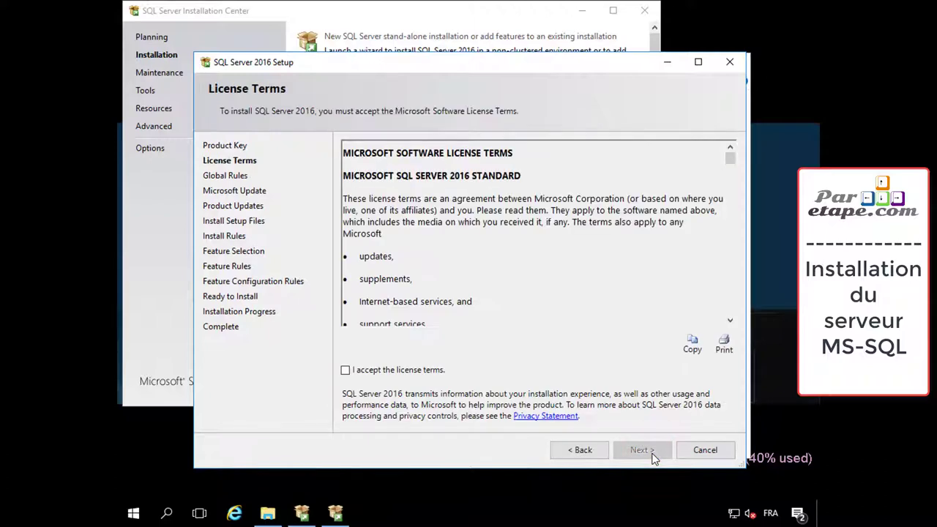
Accept the license terms, leave Microsoft Update off, and include the critical product update
left_click(400, 371)
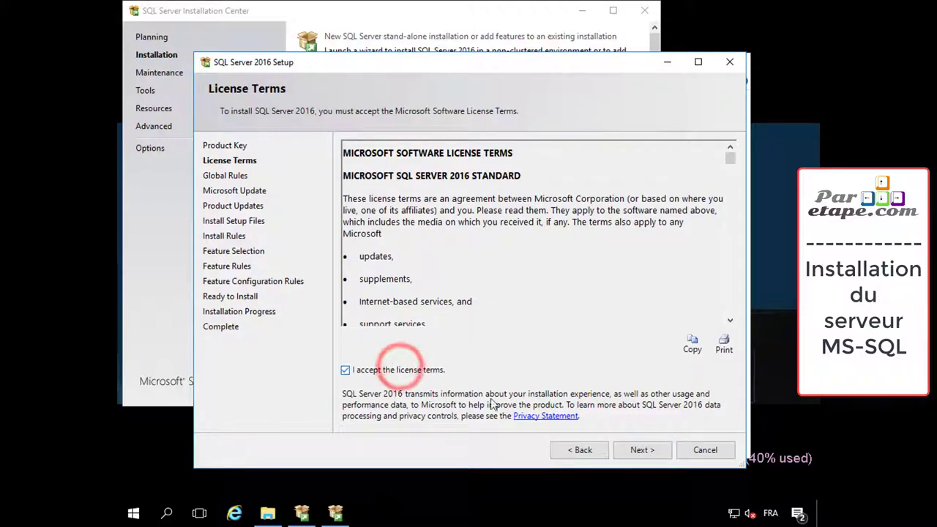
left_click(635, 453)
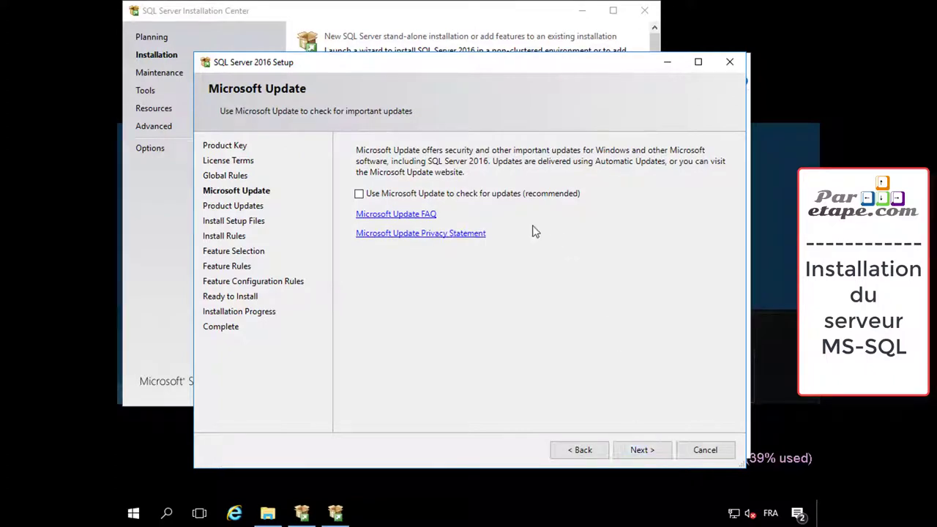
left_click(647, 451)
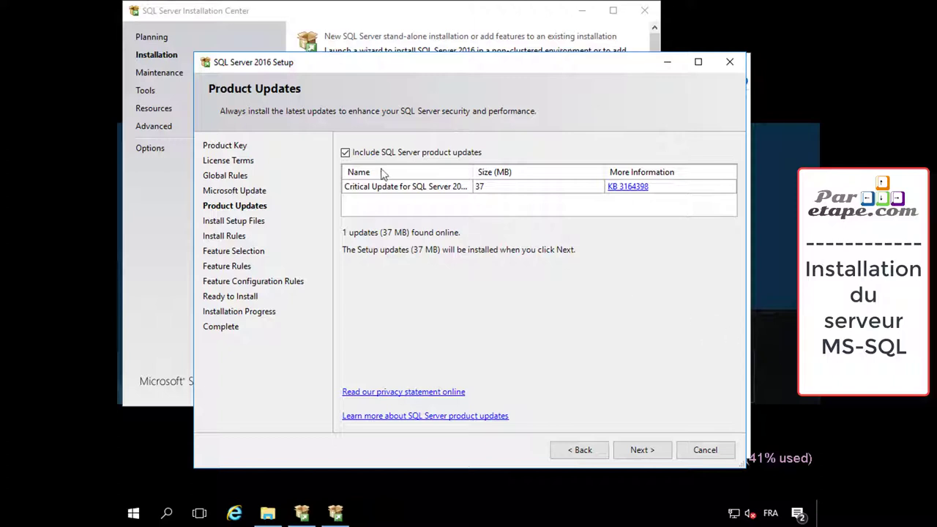
left_click(635, 449)
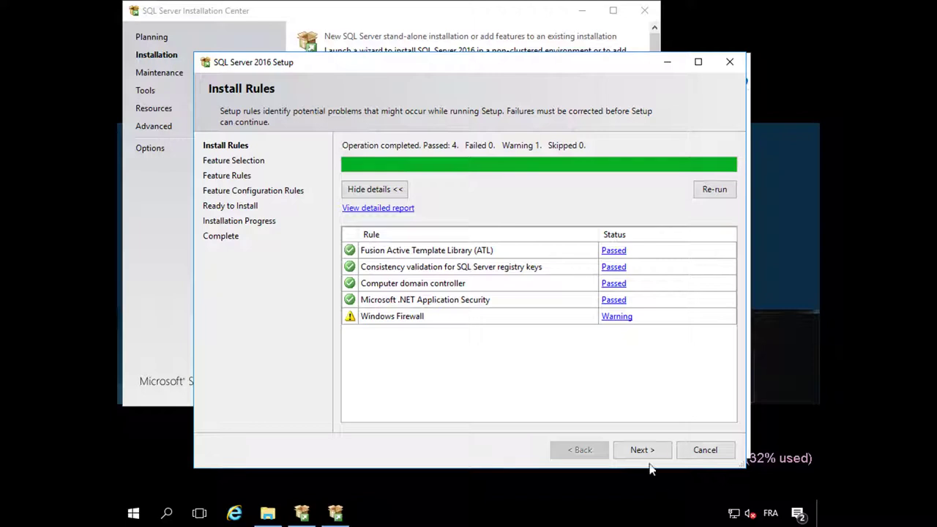
Select only Database Engine Services as the feature to install, dismissing the update notification
left_click(644, 449)
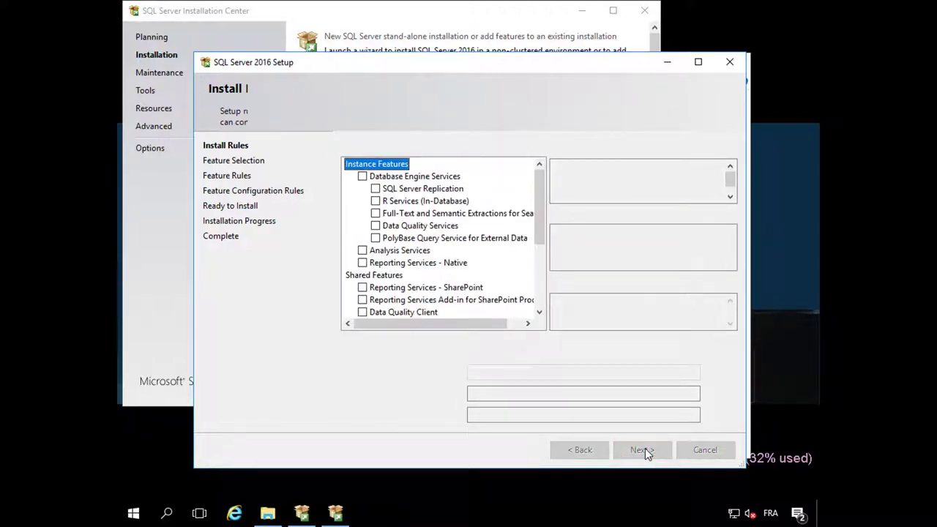
left_click(362, 176)
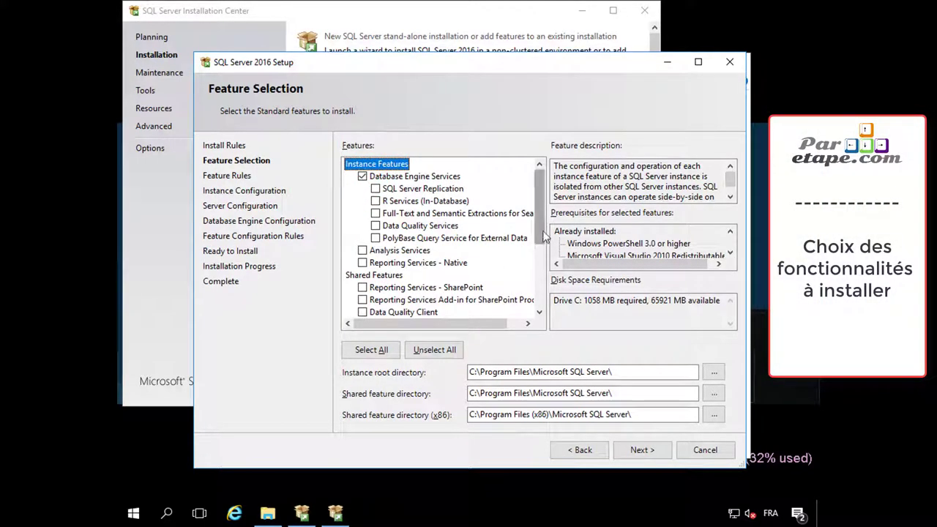
left_click_drag(542, 233, 543, 295)
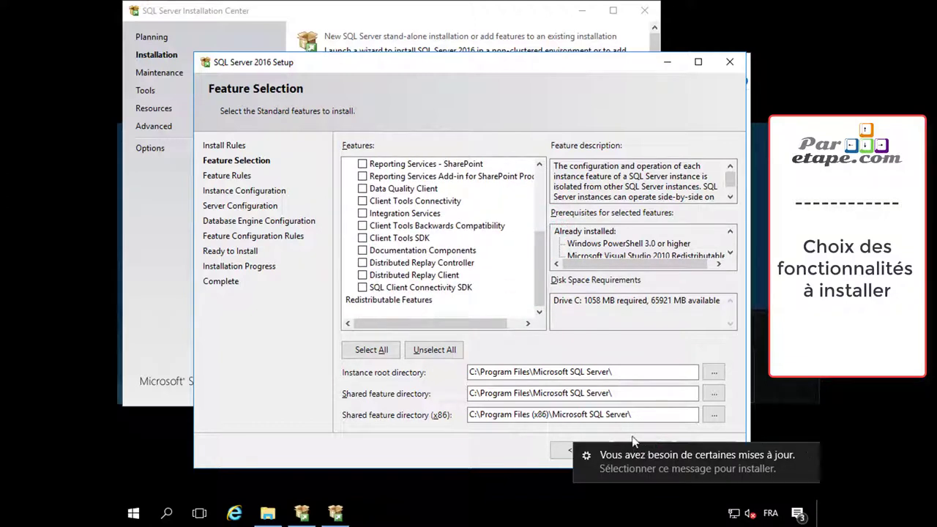
left_click(808, 455)
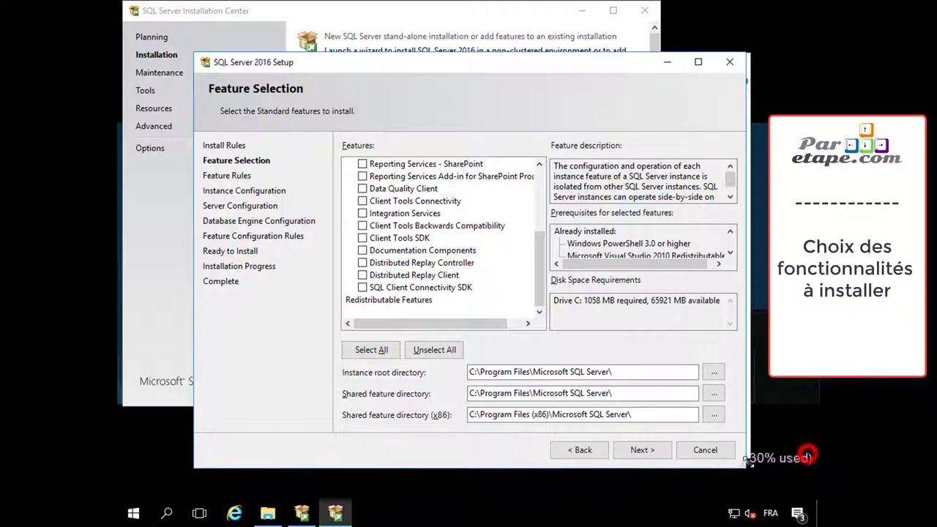
left_click(642, 450)
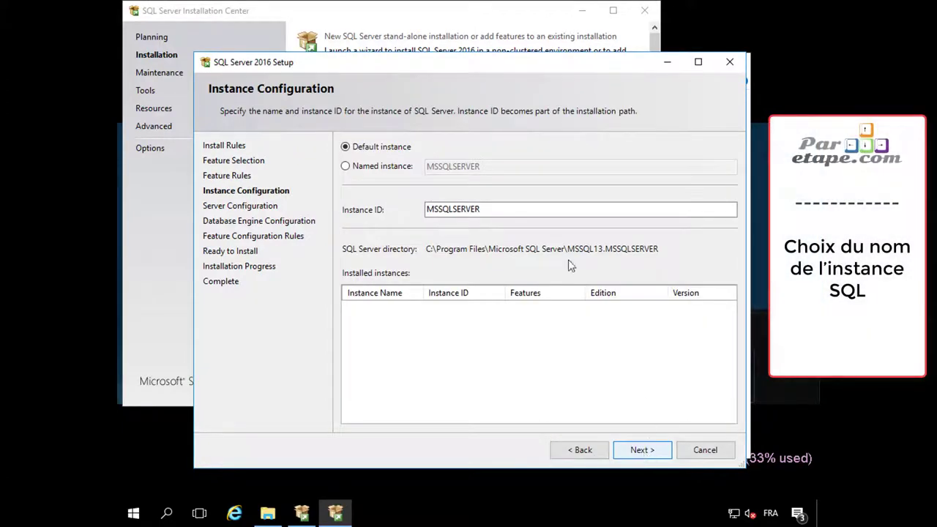
Keep the default MSSQLSERVER instance and set SQL Server Agent to the domain service account
left_click(641, 449)
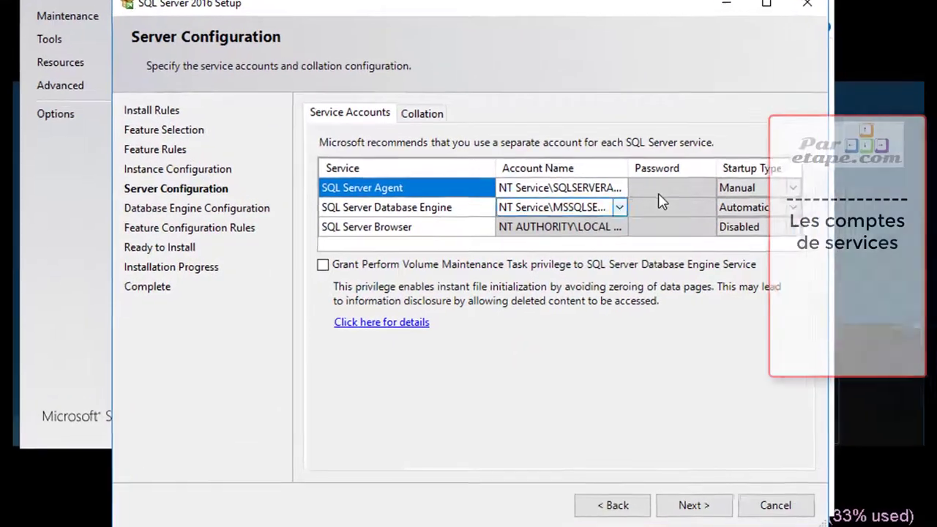
left_click(605, 187)
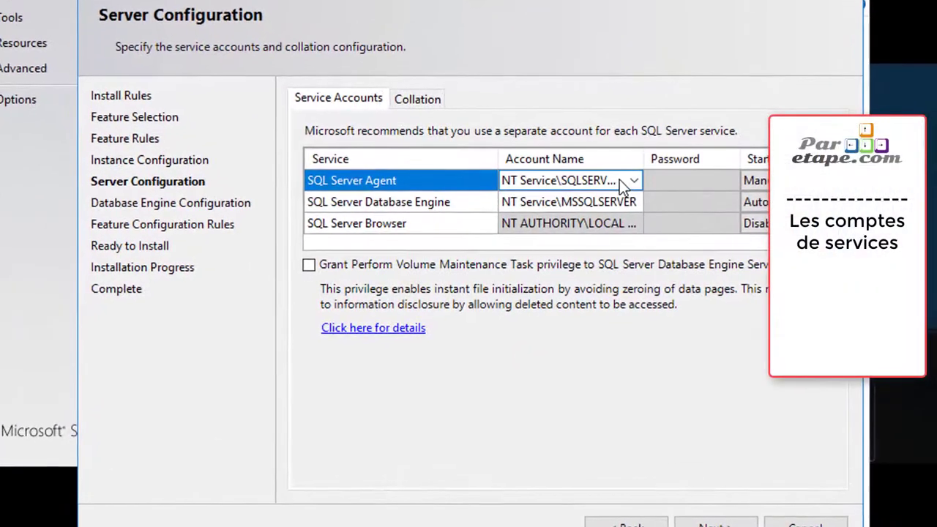
left_click(619, 188)
left_click(636, 182)
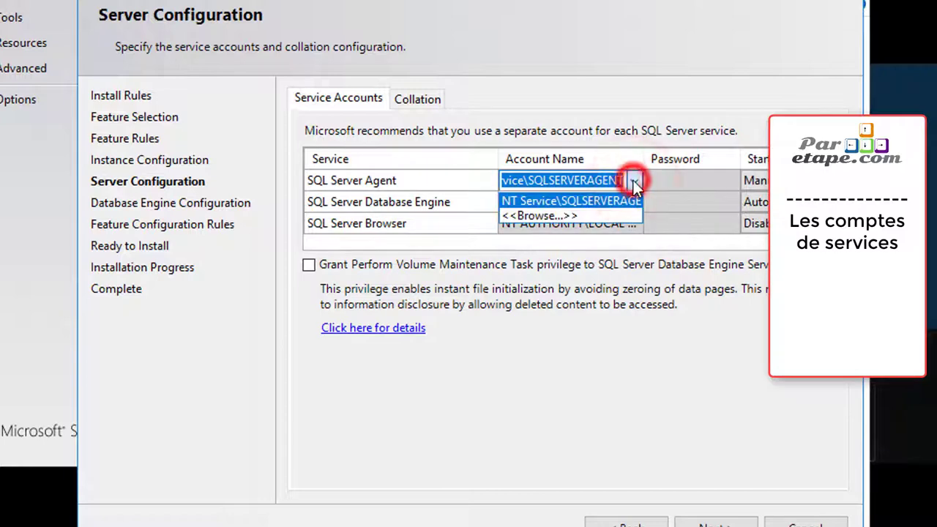
left_click(564, 210)
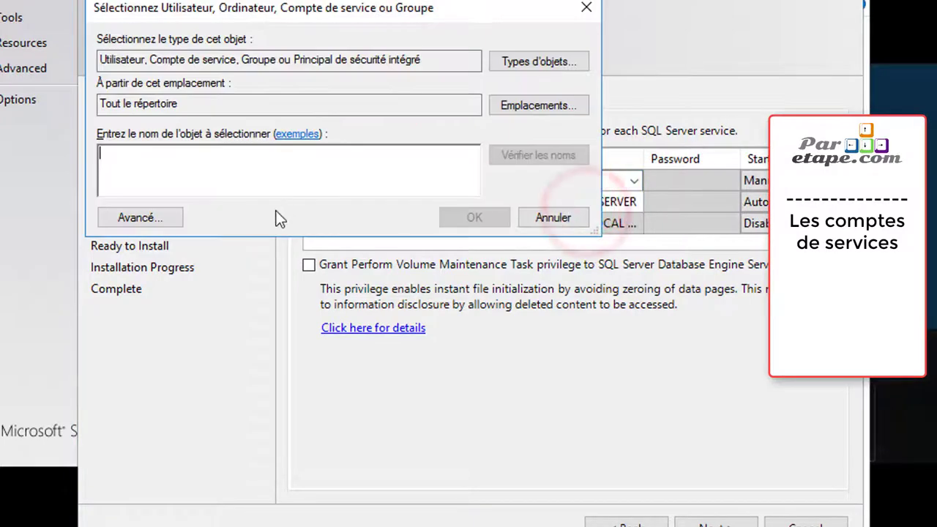
left_click(286, 155)
type("svc")
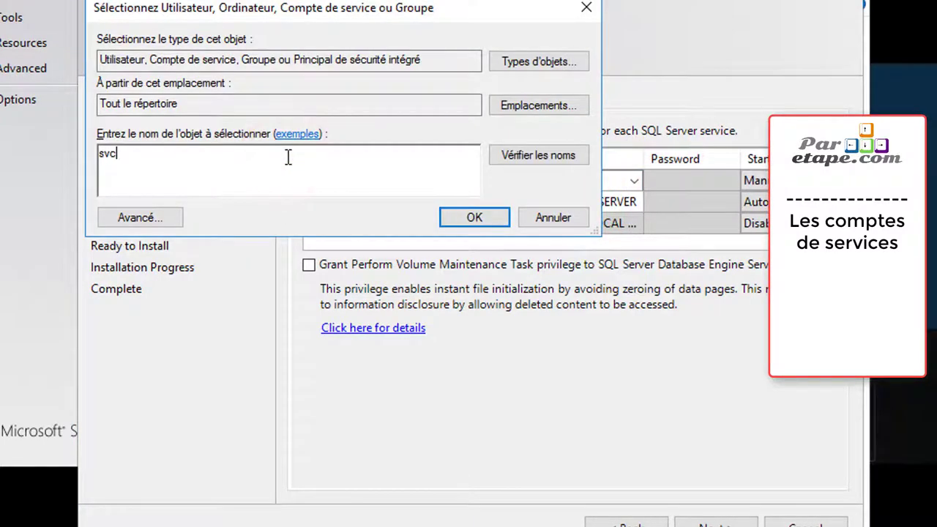
type("_sql")
left_click(474, 218)
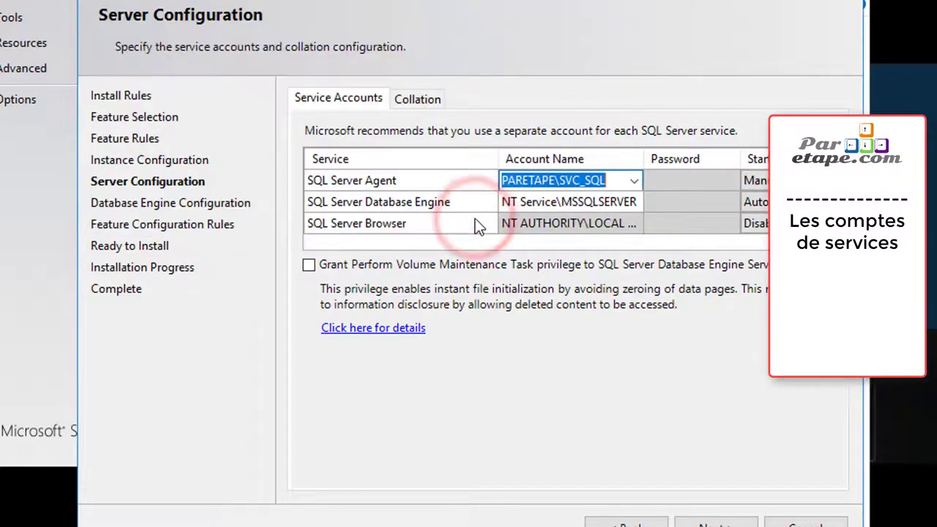
Set the Database Engine service to run under the same domain service account
left_click(603, 202)
left_click(632, 202)
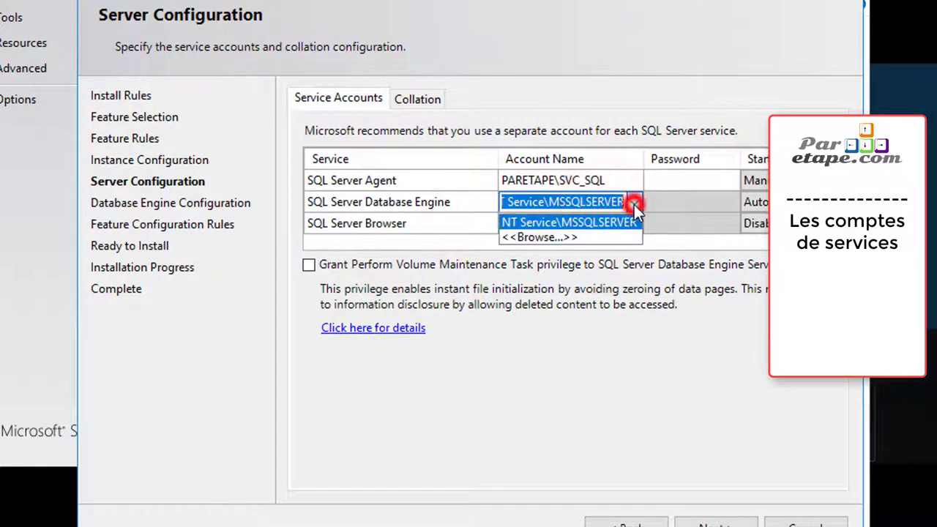
left_click(601, 238)
left_click(304, 179)
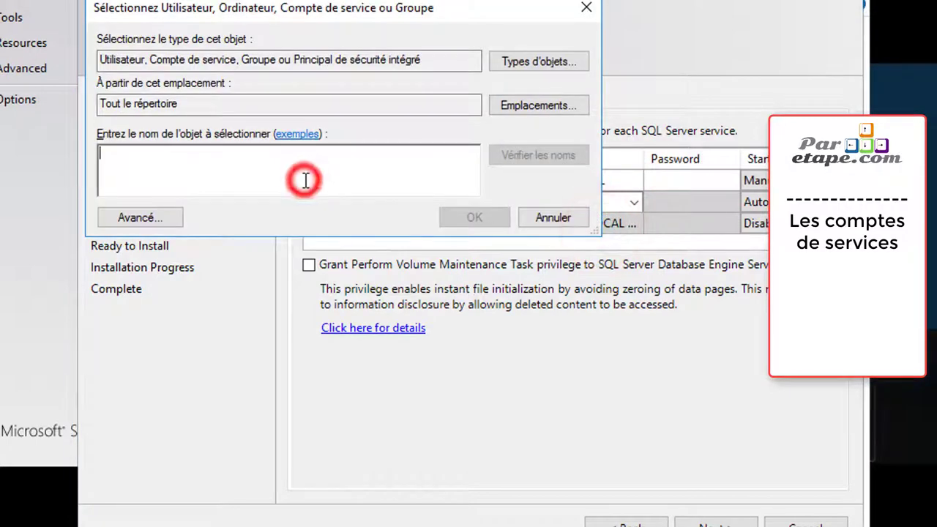
type("svc_SQL")
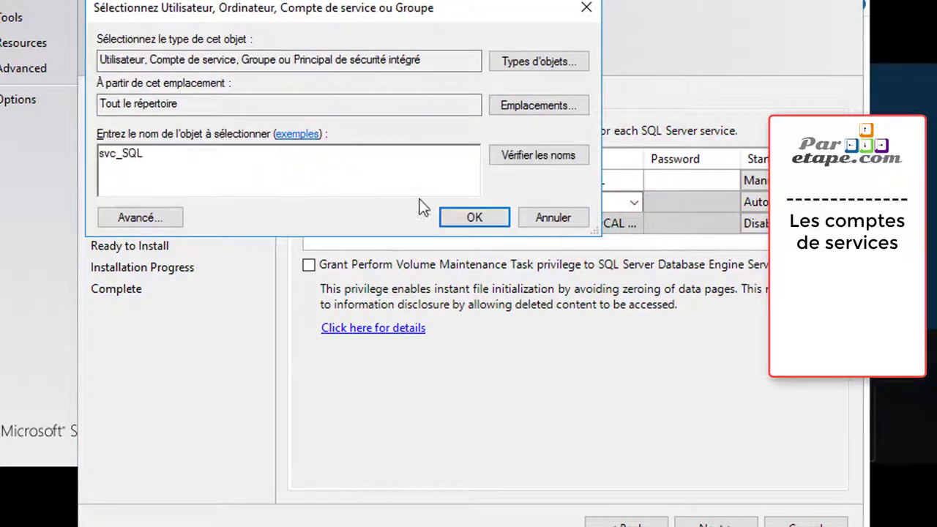
left_click(492, 218)
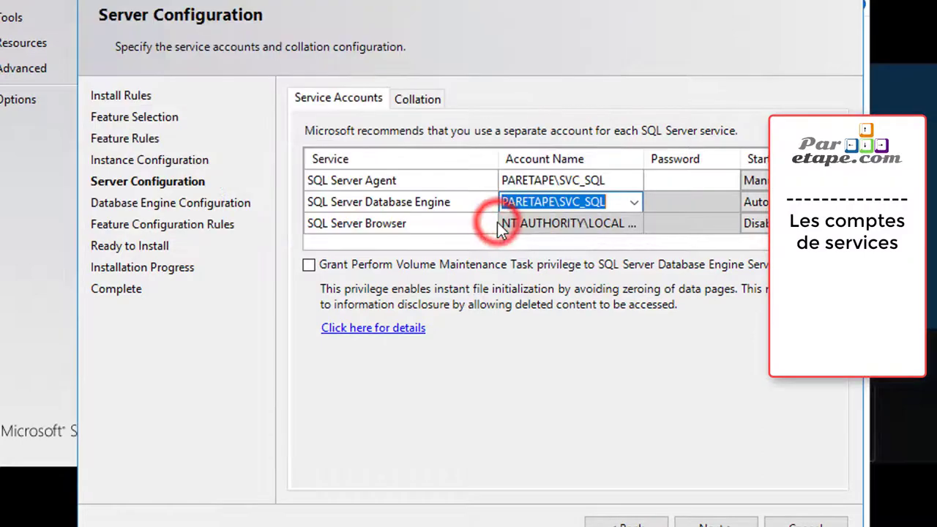
left_click(610, 230)
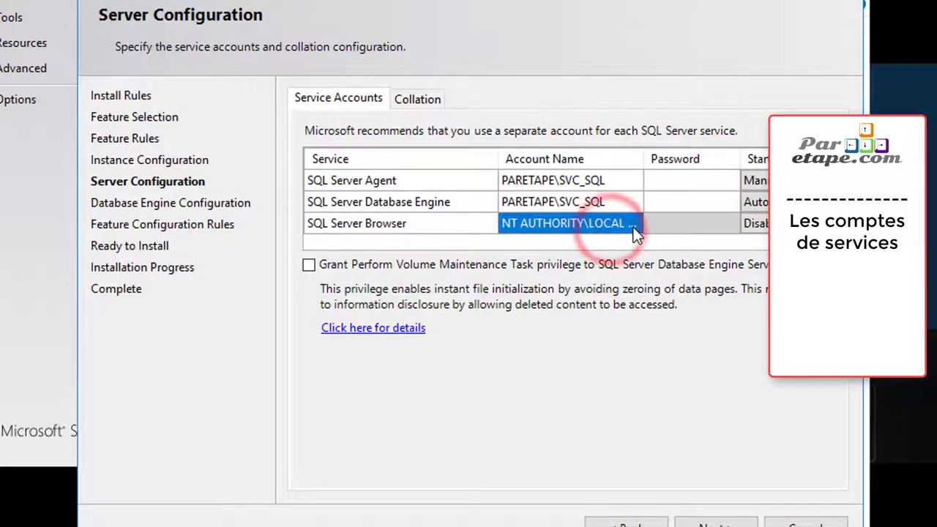
Enter the service account password for both SQL Server Agent and Database Engine
left_click(689, 178)
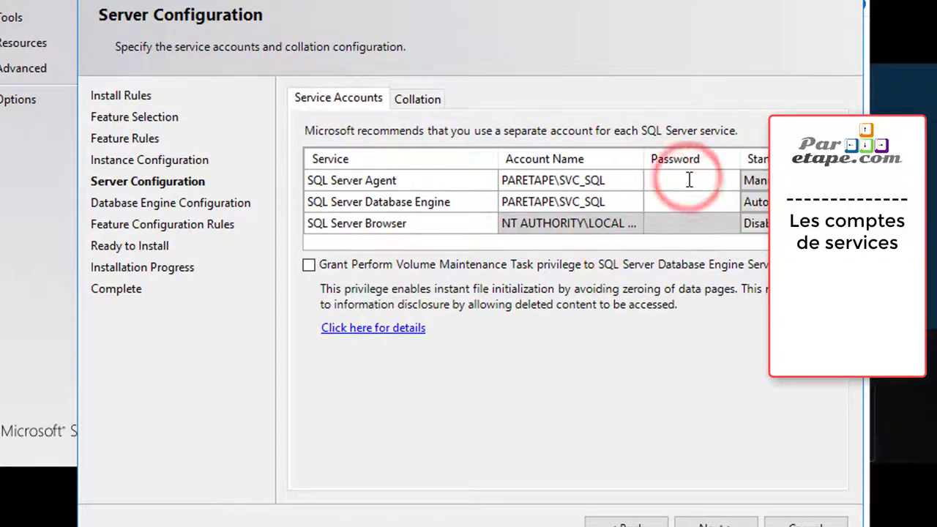
type("P")
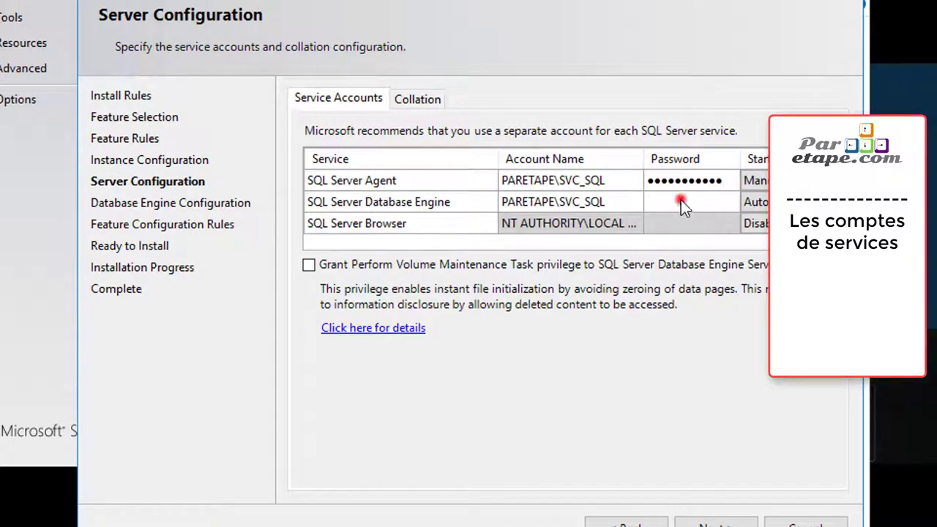
left_click(681, 200)
type("Password123")
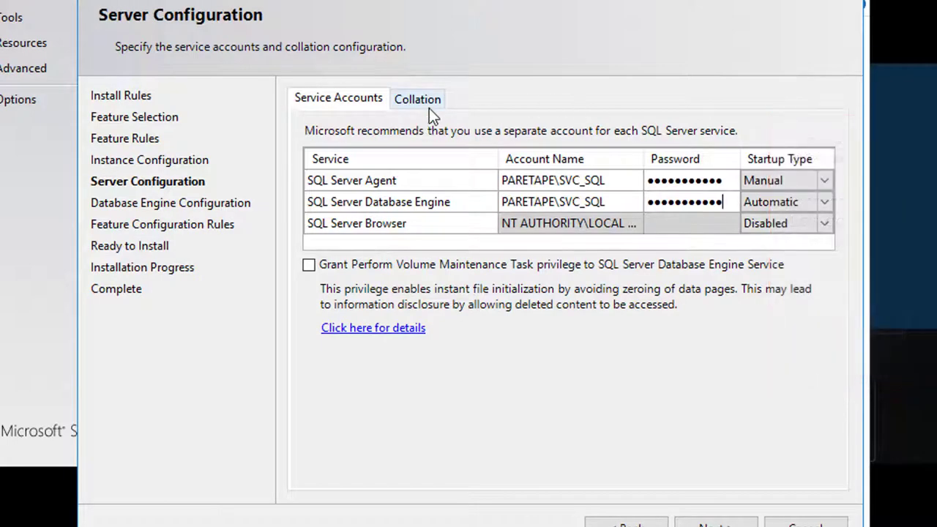
Replace the French_CI_AS collation with the SQL collation SQL_Latin1_General_CP1_CI_AS
left_click(431, 103)
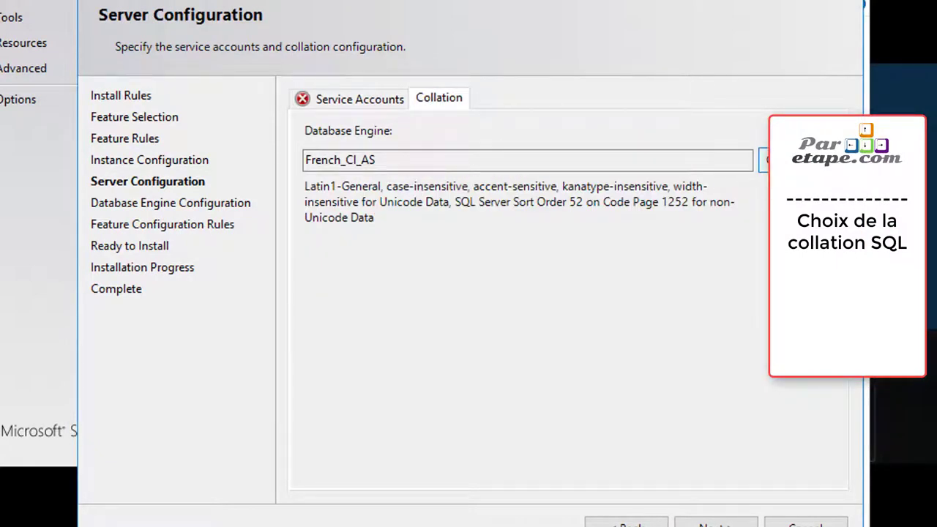
left_click(765, 159)
left_click(90, 228)
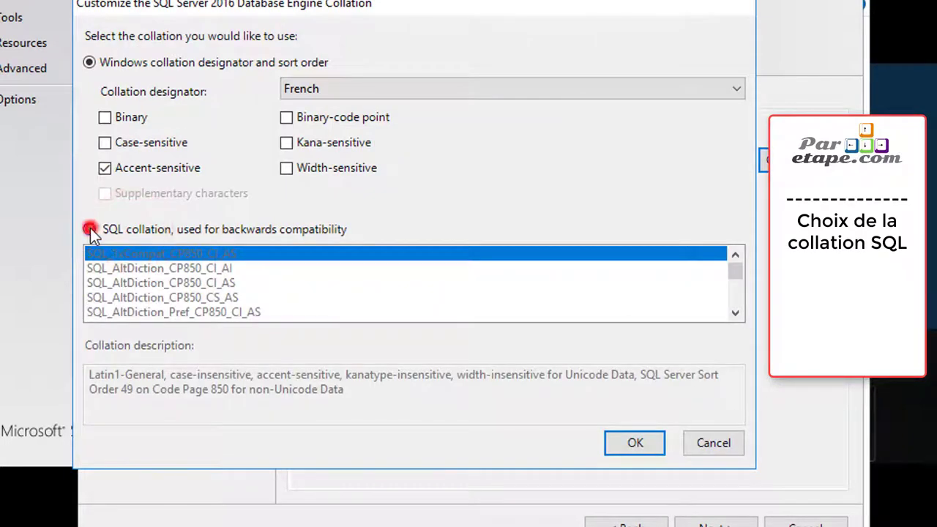
scroll(198, 300, "down", 15)
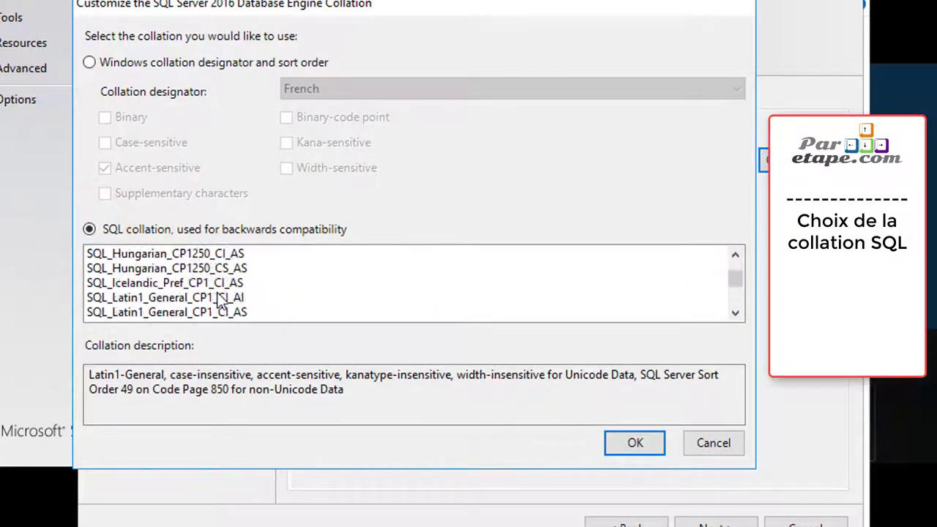
scroll(220, 300, "down", 3)
left_click(205, 284)
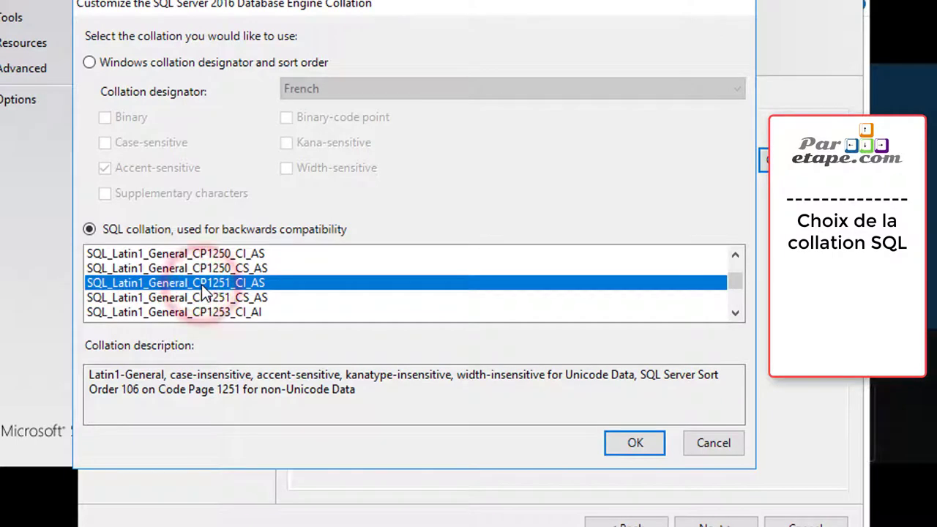
scroll(204, 291, "up", 1)
scroll(216, 289, "up", 1)
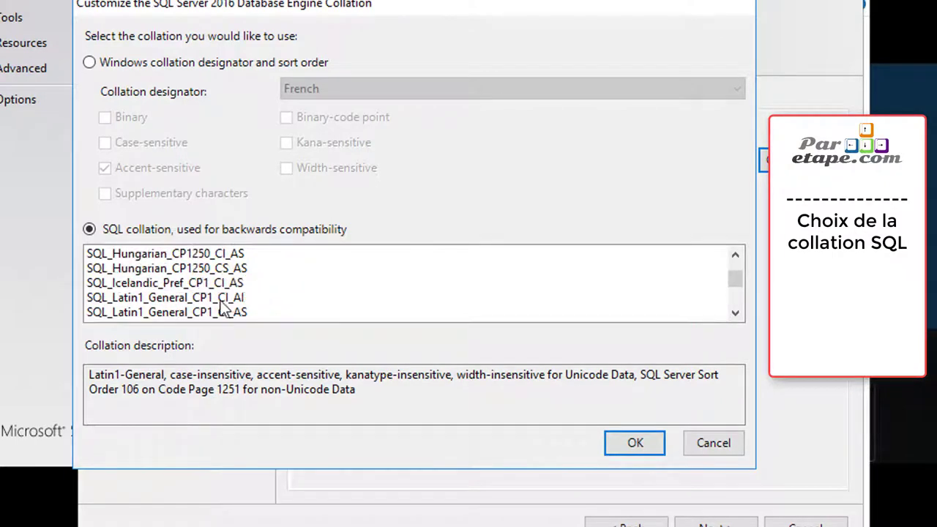
left_click(223, 300)
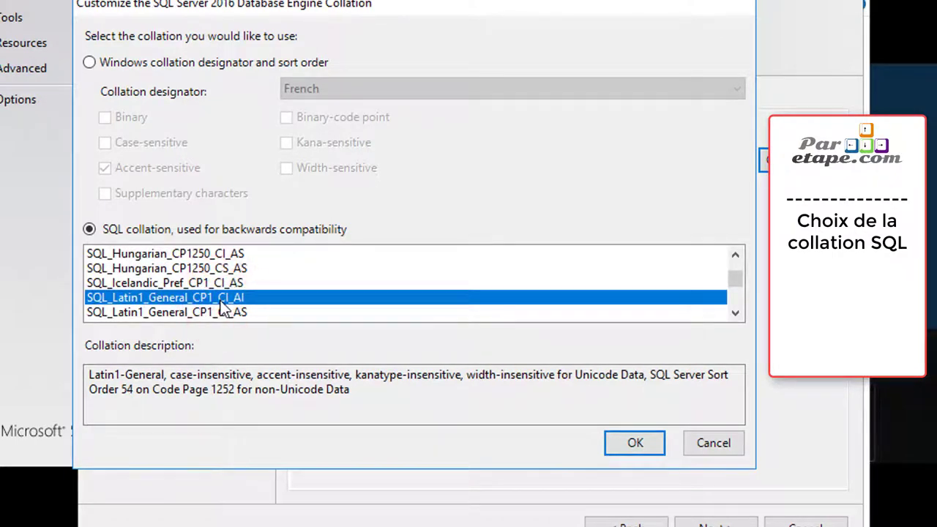
left_click(250, 312)
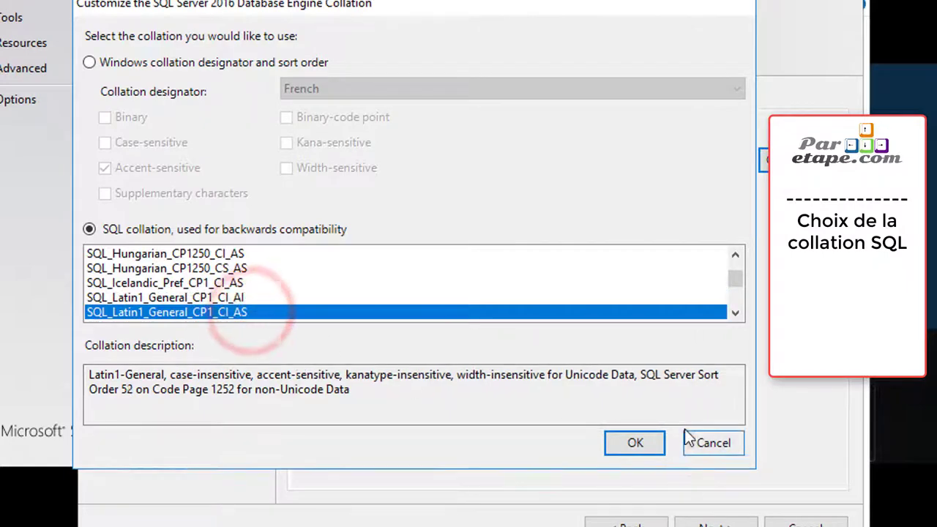
left_click(654, 449)
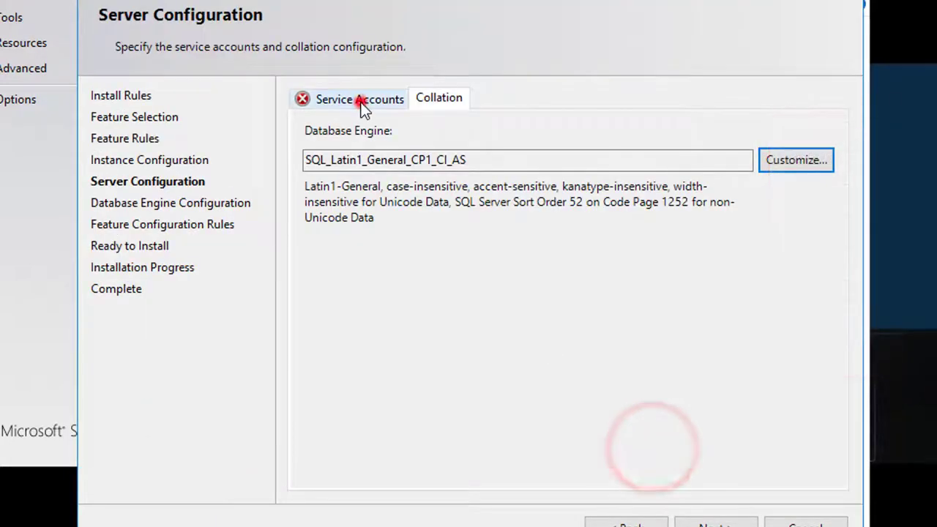
Retype the SQL Server Agent account password and advance to Database Engine Configuration
left_click(361, 101)
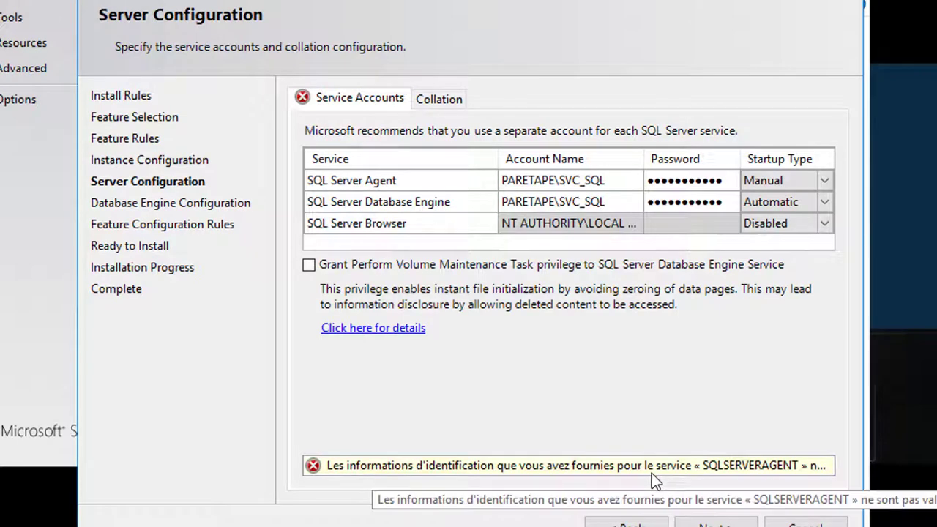
left_click(725, 180)
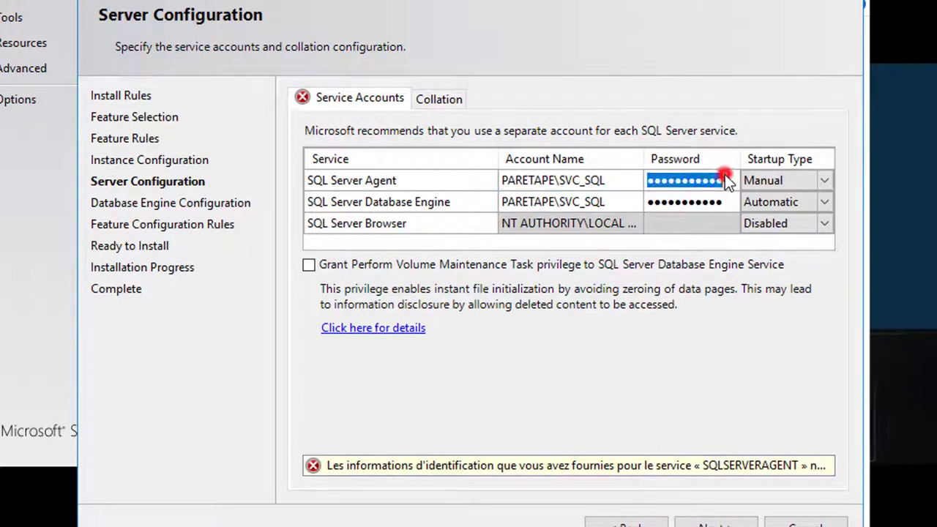
type("••••")
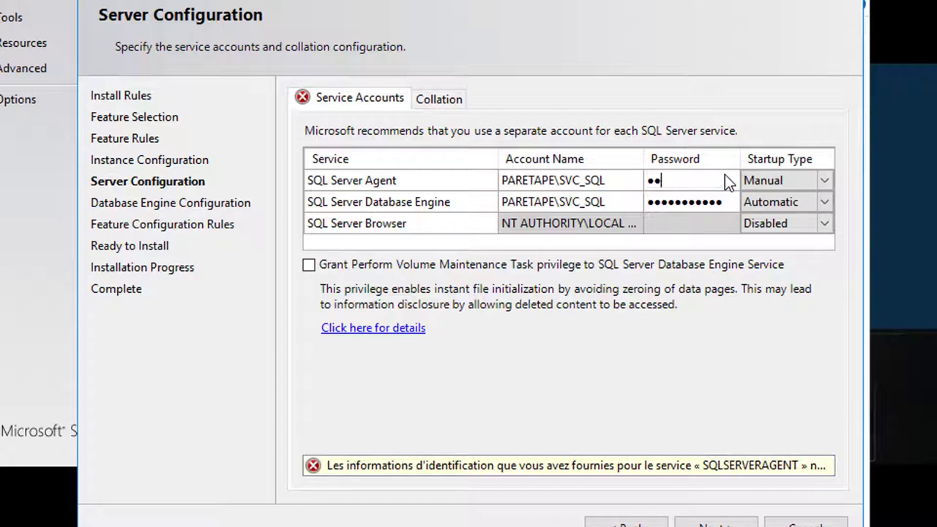
type("•••••")
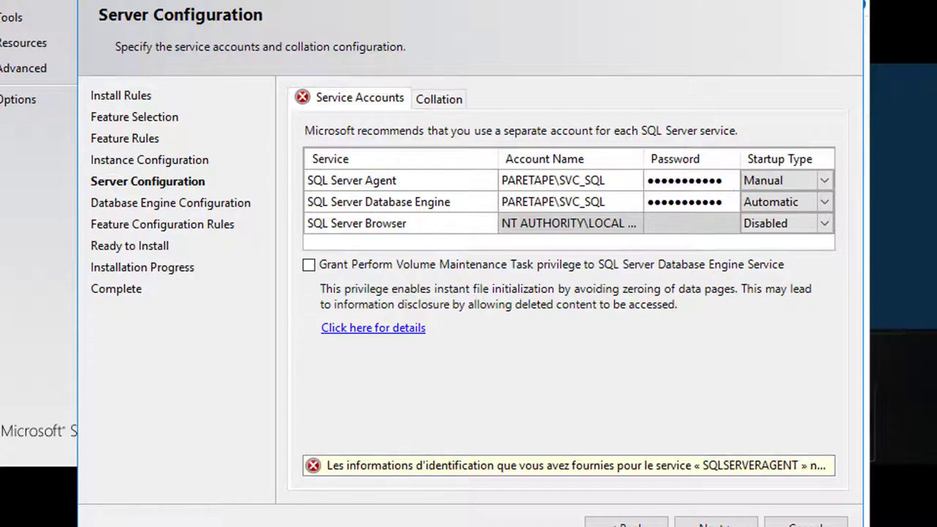
left_click(721, 521)
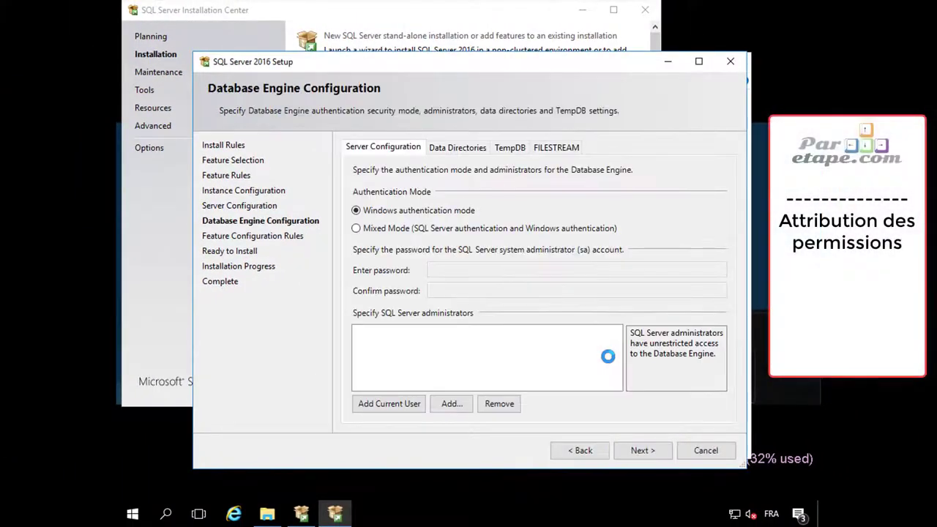
Add the current Windows user as SQL Server administrator and browse drives for a user database folder
left_click(388, 406)
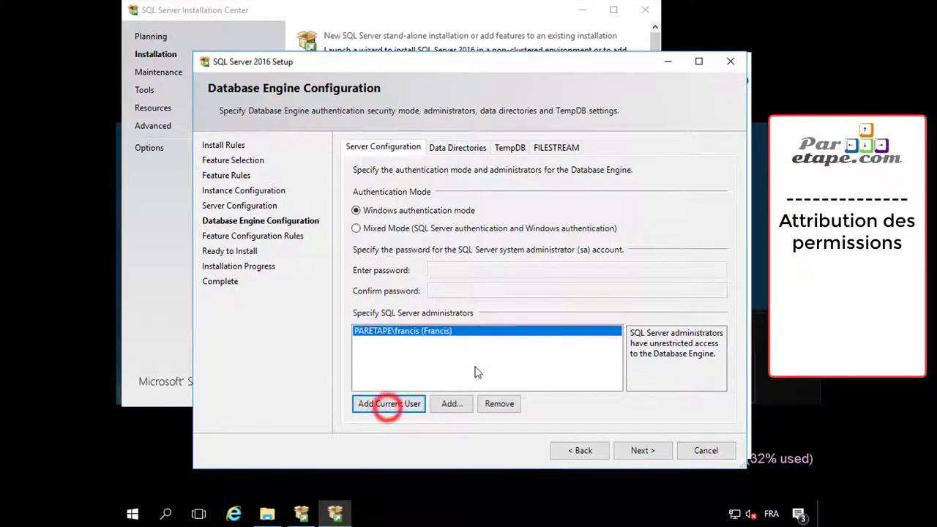
left_click(458, 148)
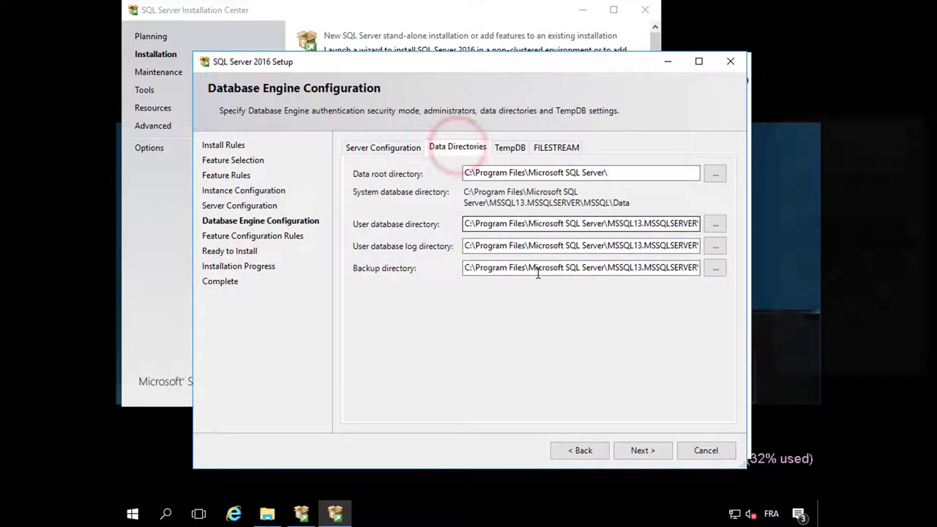
left_click(716, 224)
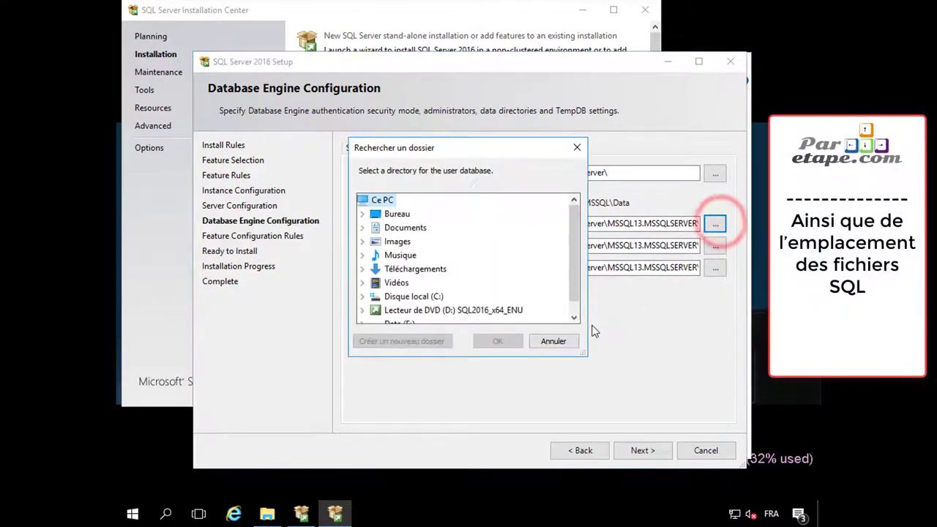
left_click(267, 515)
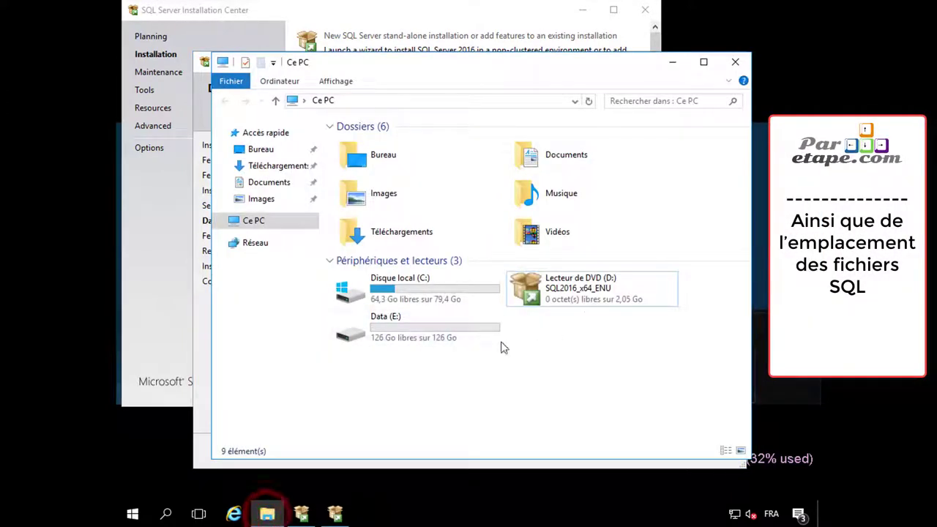
Create a new SQL folder on the Data (E:) drive and open it beside the setup wizard
double_click(402, 331)
right_click(444, 228)
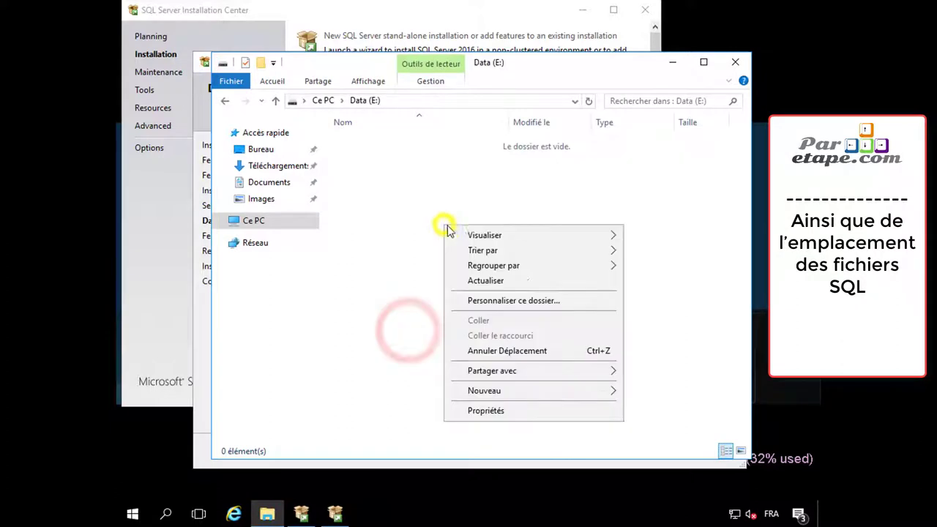
left_click(531, 389)
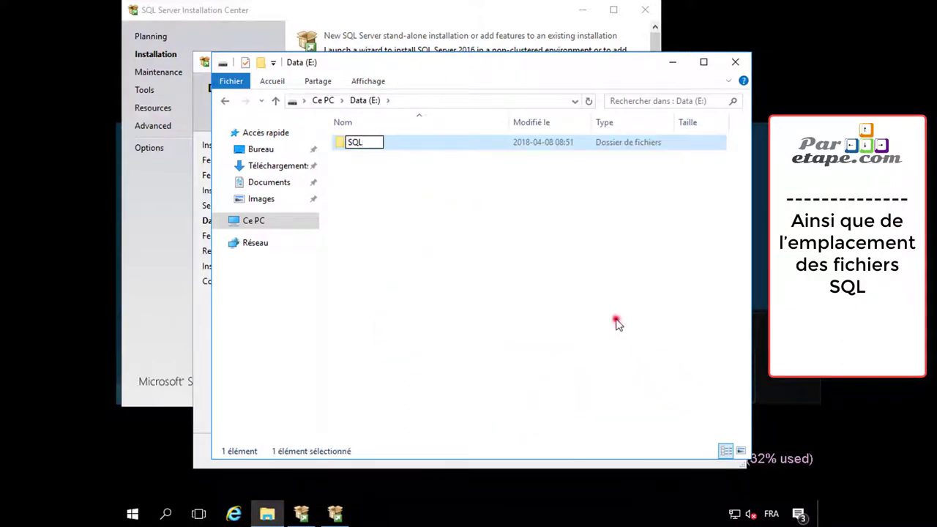
double_click(366, 142)
left_click_drag(436, 66, 757, 215)
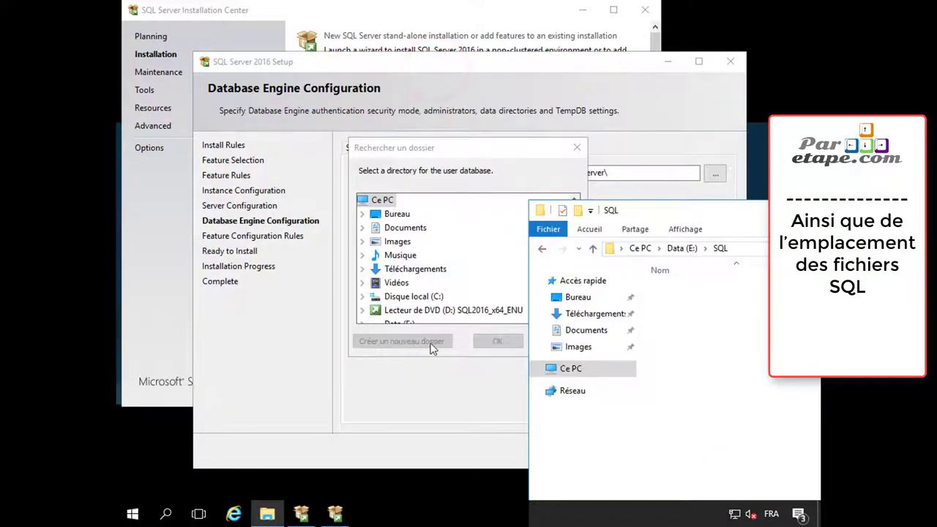
left_click(575, 148)
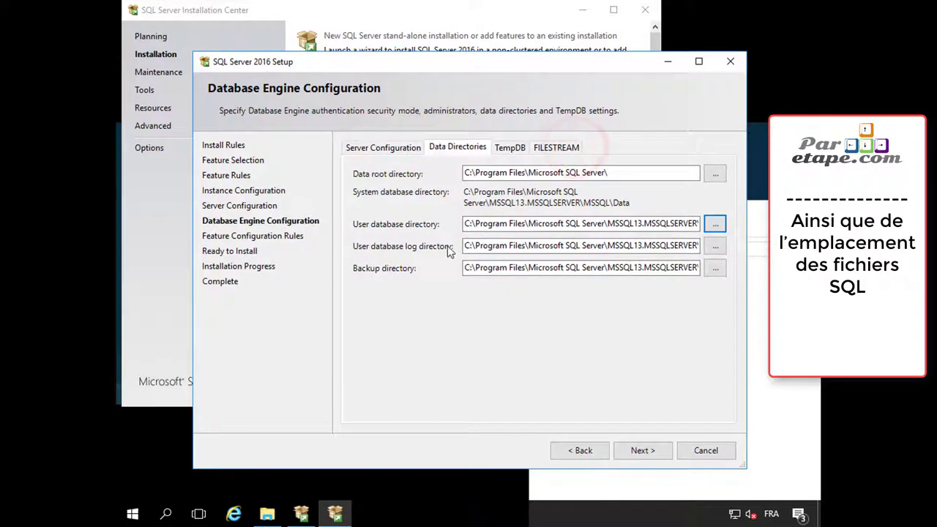
left_click(758, 307)
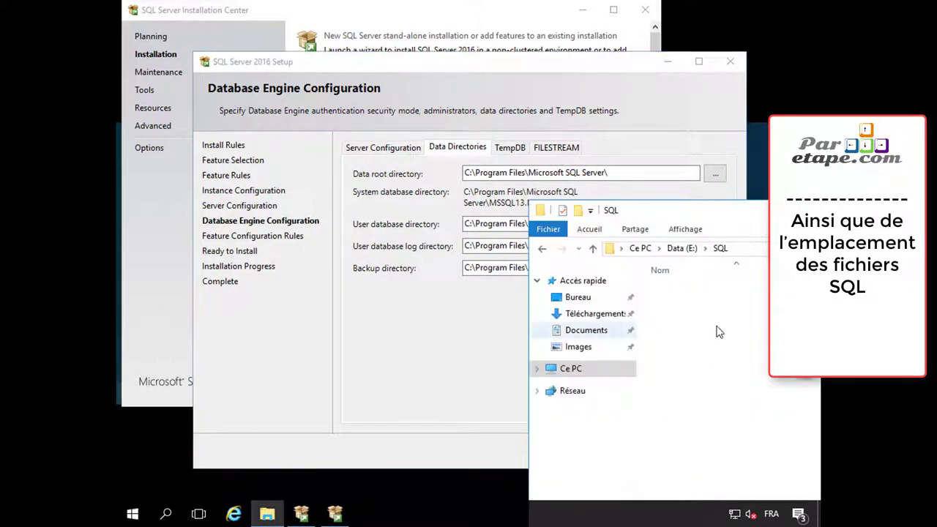
Create DataBase, Logs and BKP subfolders inside the SQL folder
right_click(721, 331)
left_click(690, 295)
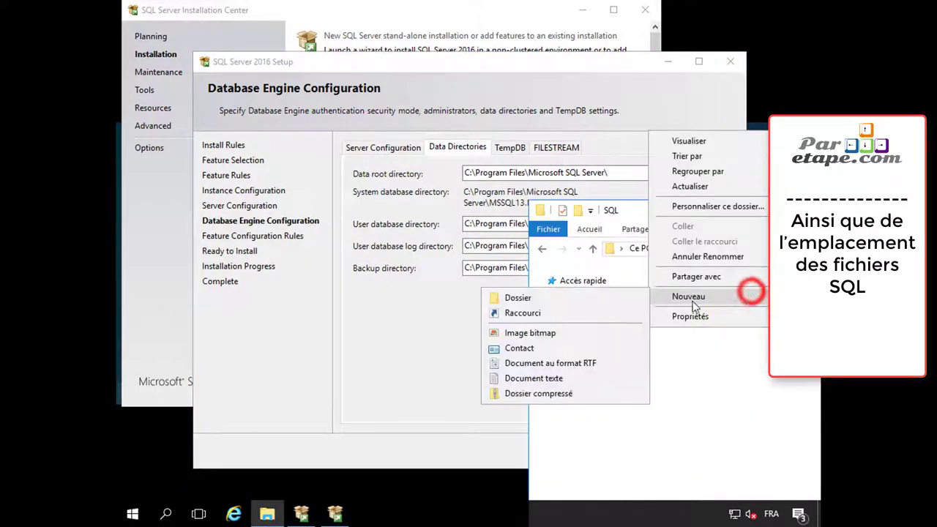
left_click(567, 358)
type("Da")
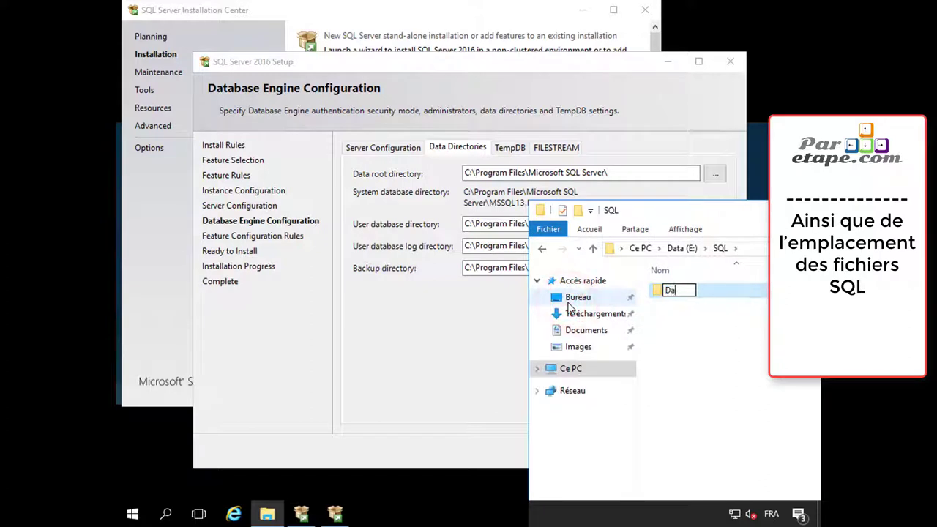
type("taBases")
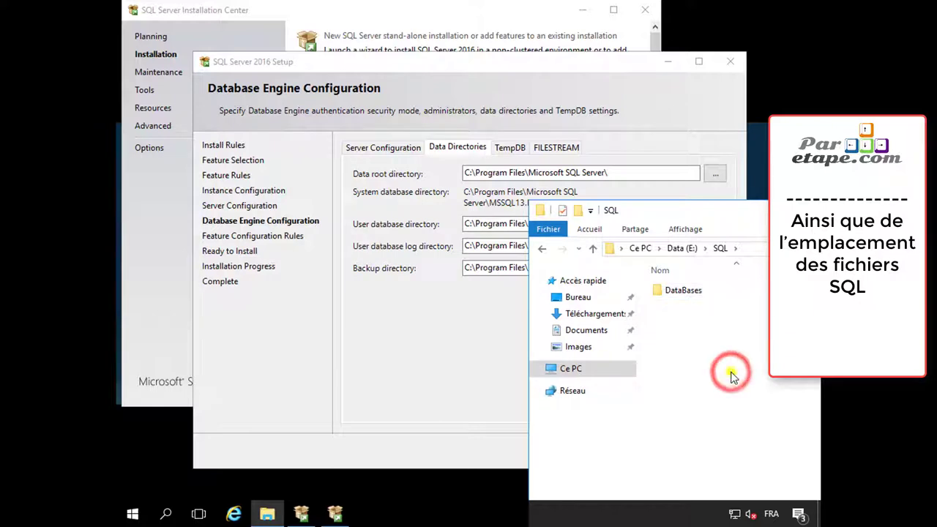
right_click(732, 374)
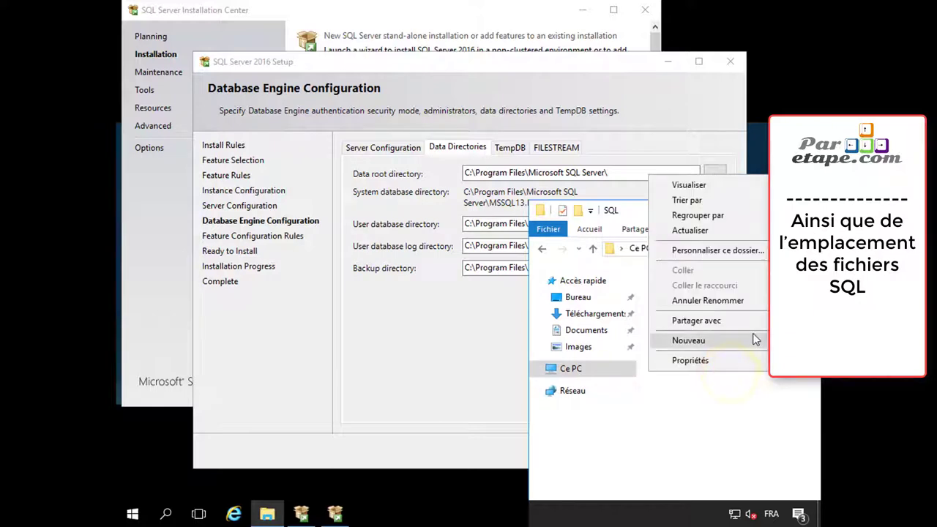
mouse_move(747, 340)
left_click(541, 392)
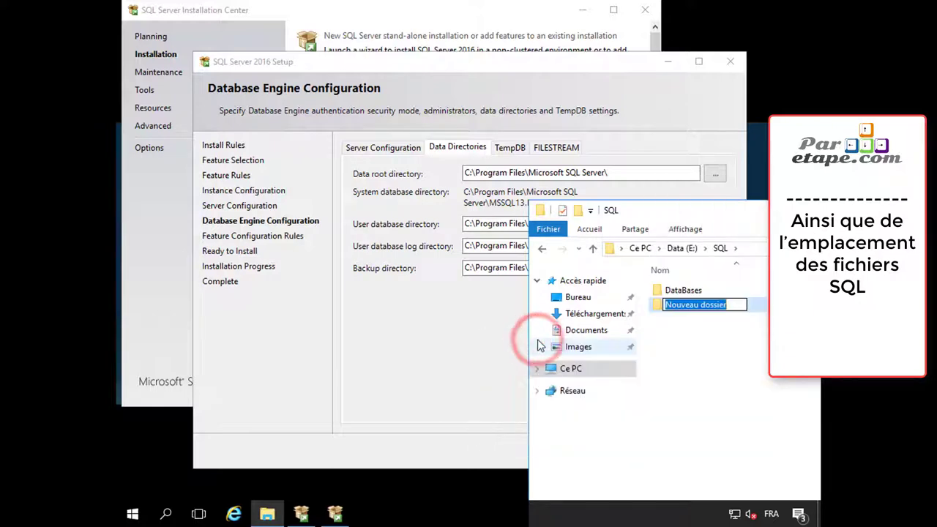
type("Logs")
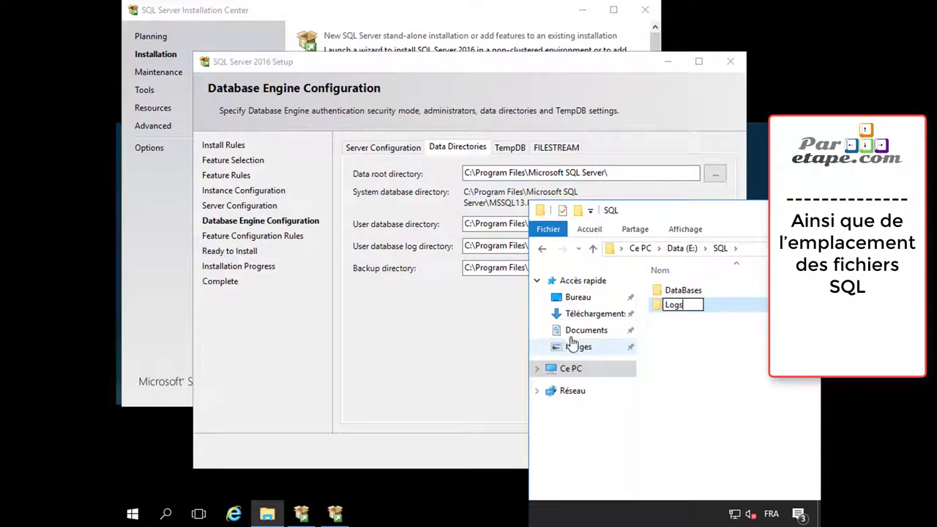
right_click(706, 373)
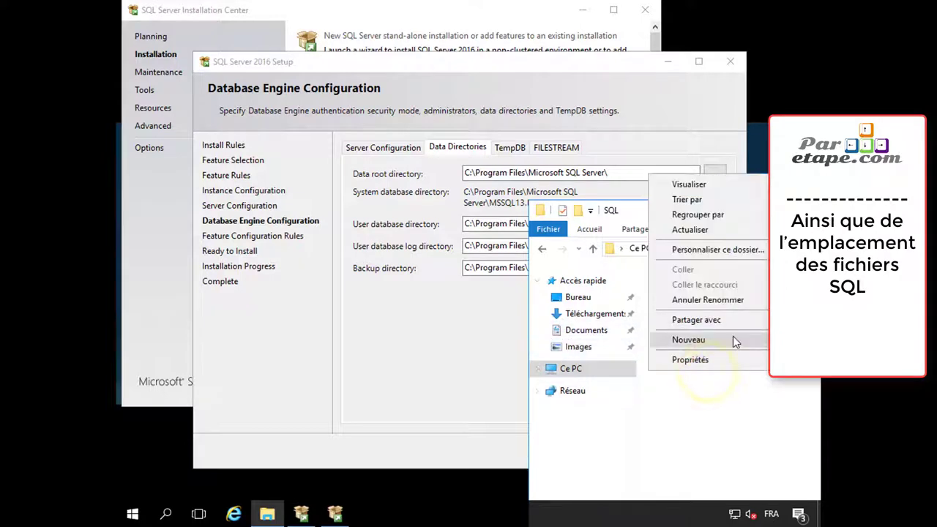
mouse_move(732, 336)
left_click(543, 394)
type("BKP")
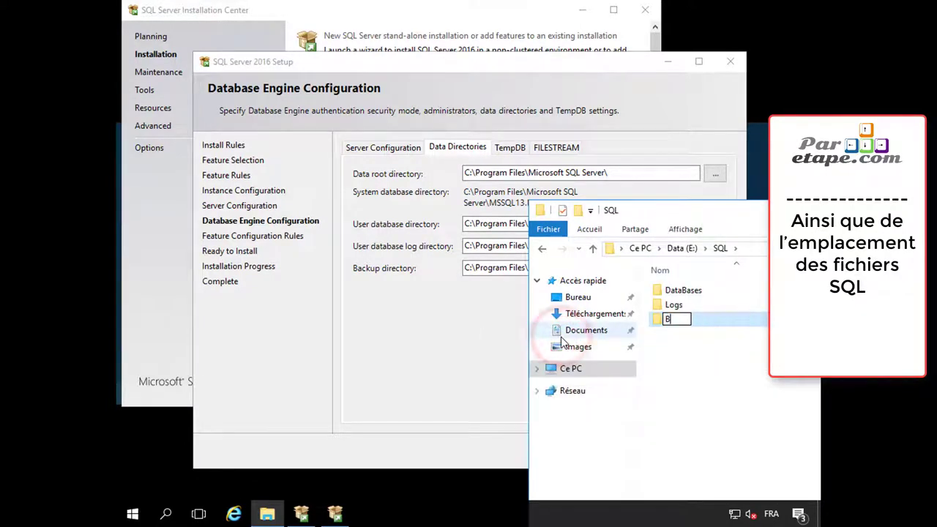
Set the user database directory to E:\SQL\DataBases
left_click(461, 315)
left_click(701, 305)
double_click(701, 306)
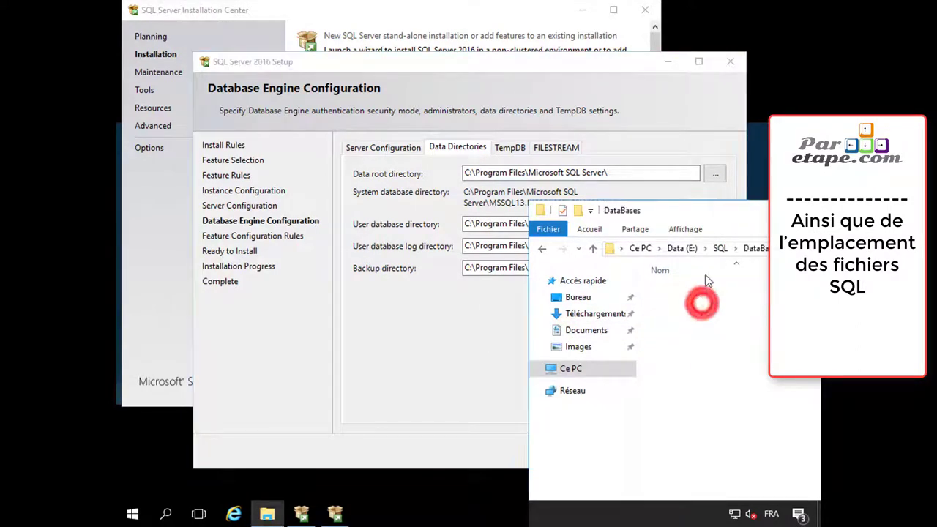
left_click(753, 249)
key("ctrl+c")
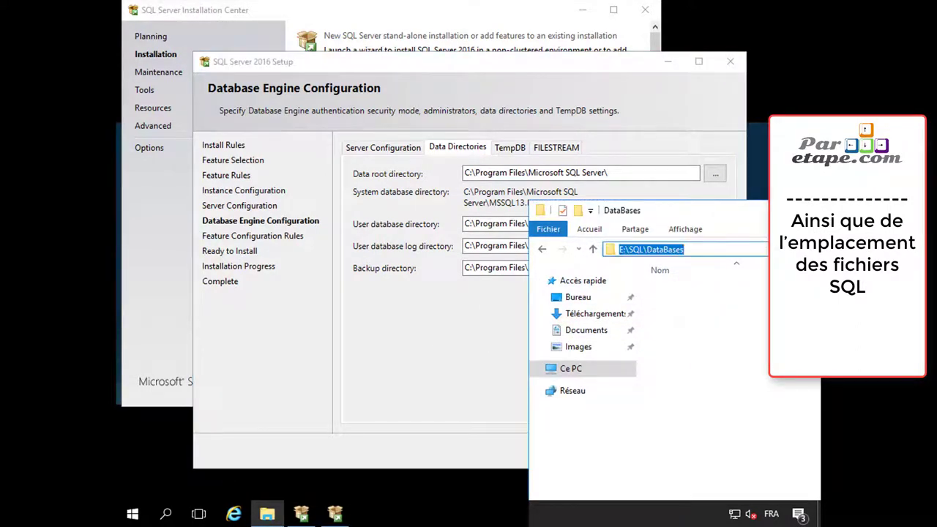
left_click(502, 239)
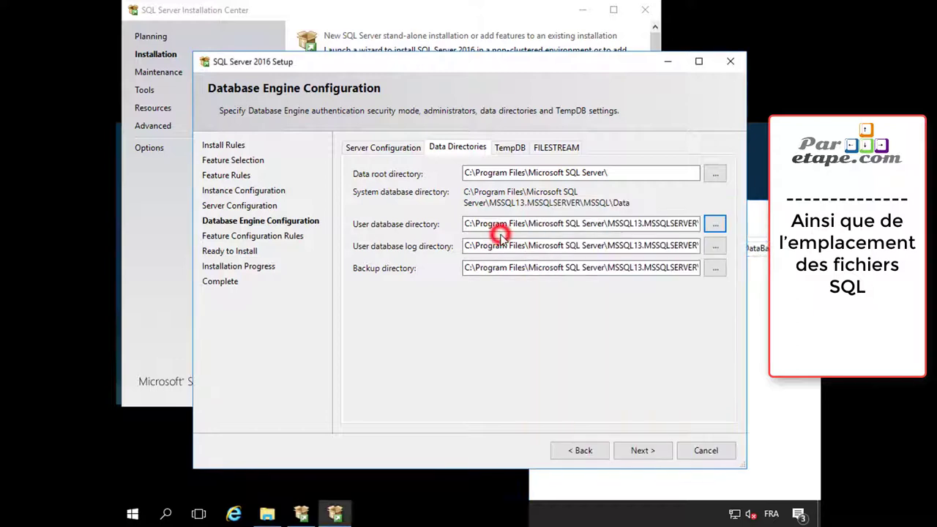
double_click(681, 223)
key("BackSpace")
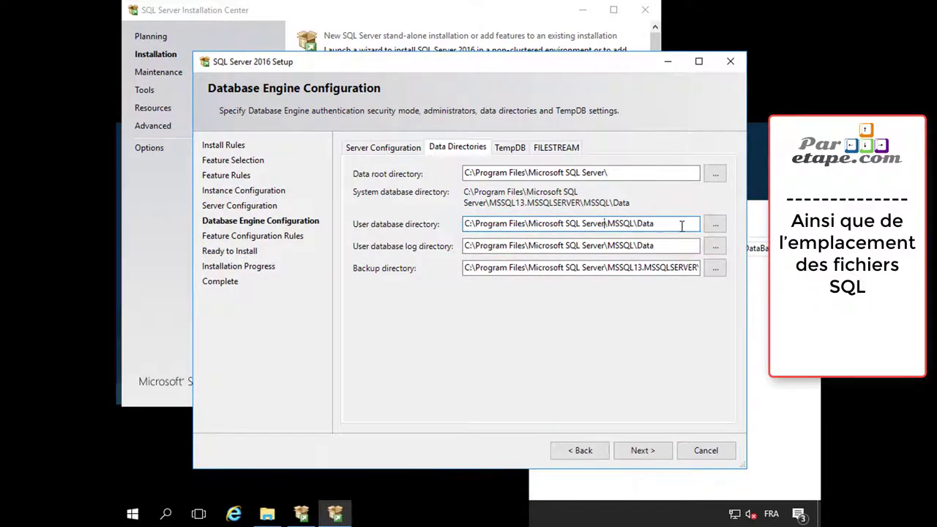
key("ctrl+a")
key("ctrl+v")
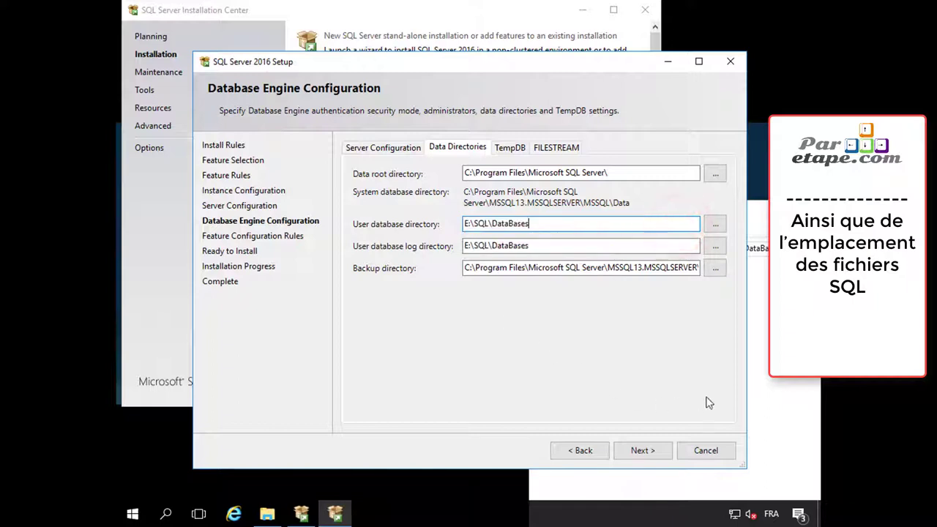
Set the user database log directory to E:\SQL\Logs
key("alt+Tab")
left_click(717, 251)
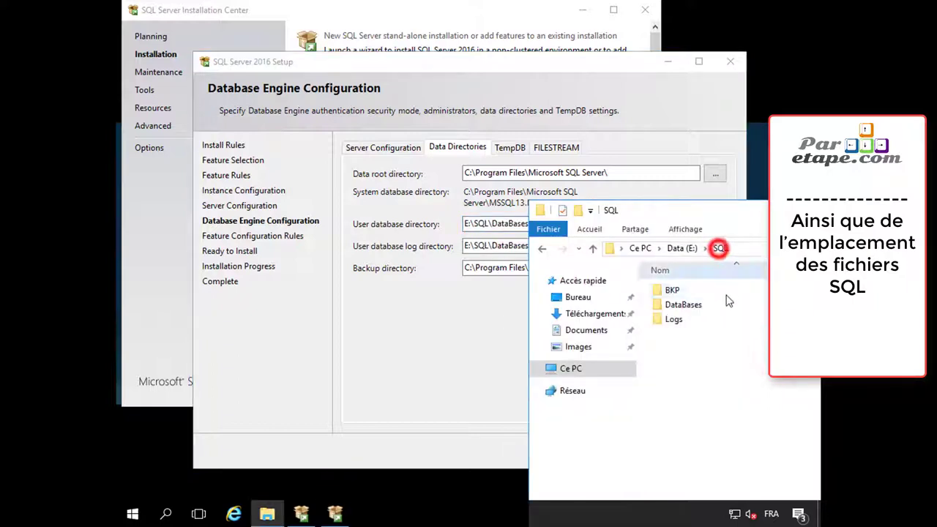
double_click(684, 319)
left_click(761, 249)
key("ctrl+c")
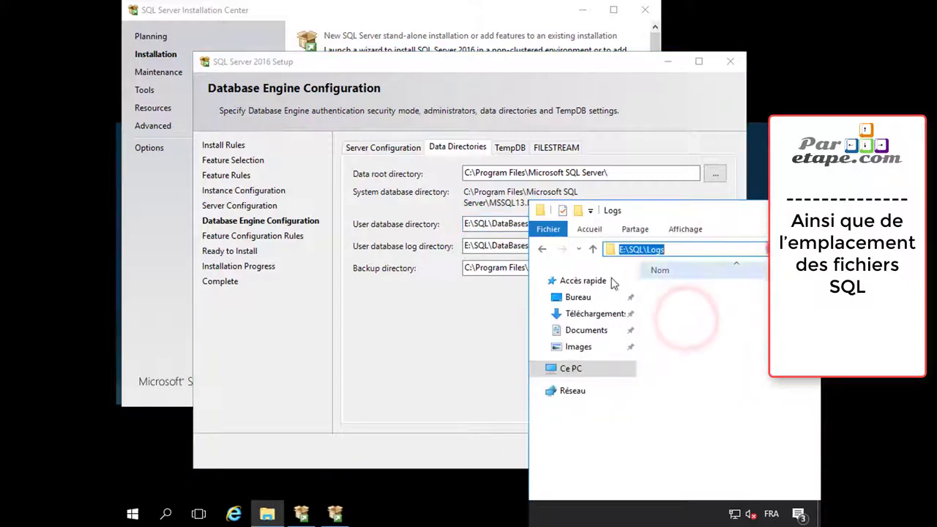
key("alt+Tab")
left_click_drag(571, 247, 354, 251)
key("ctrl+v")
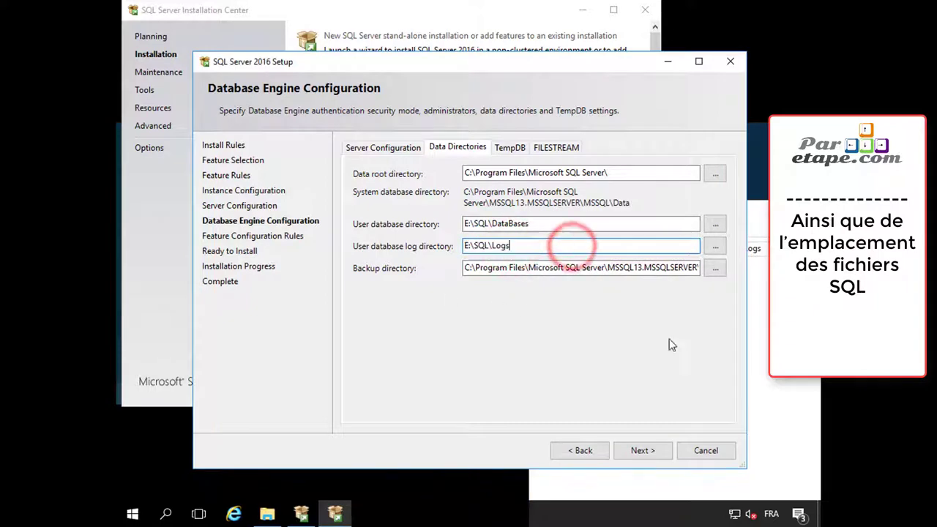
Set the backup directory to E:\SQL\BKP
key("alt+Tab")
left_click(721, 248)
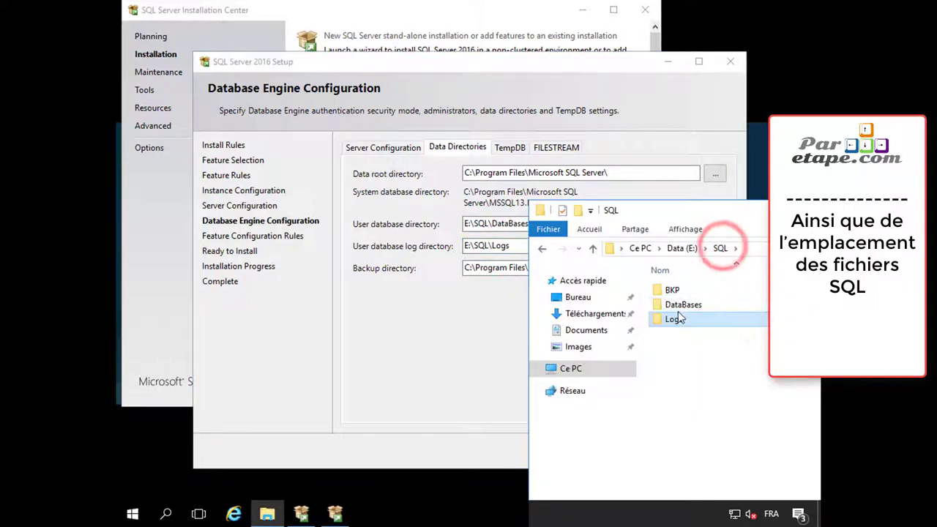
double_click(672, 290)
left_click(757, 248)
key("ctrl+c")
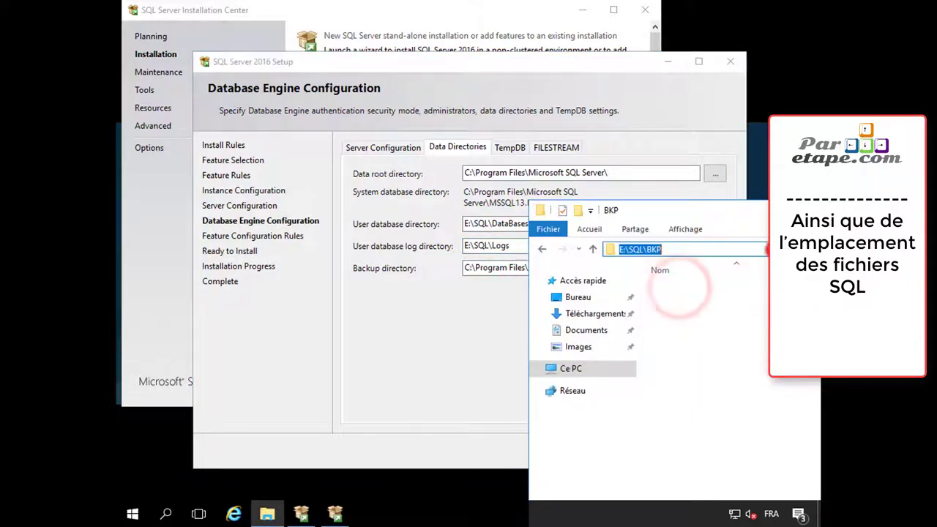
left_click(486, 377)
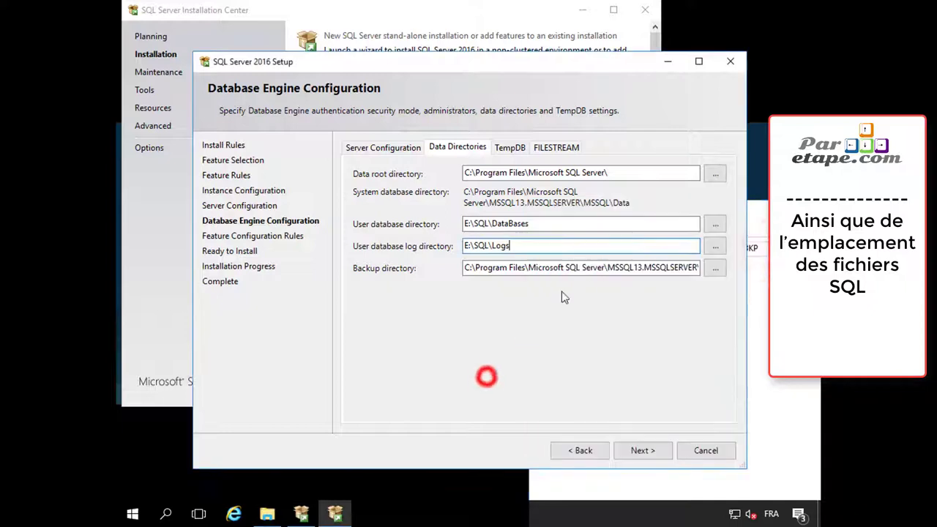
triple_click(467, 268)
key("ctrl+v")
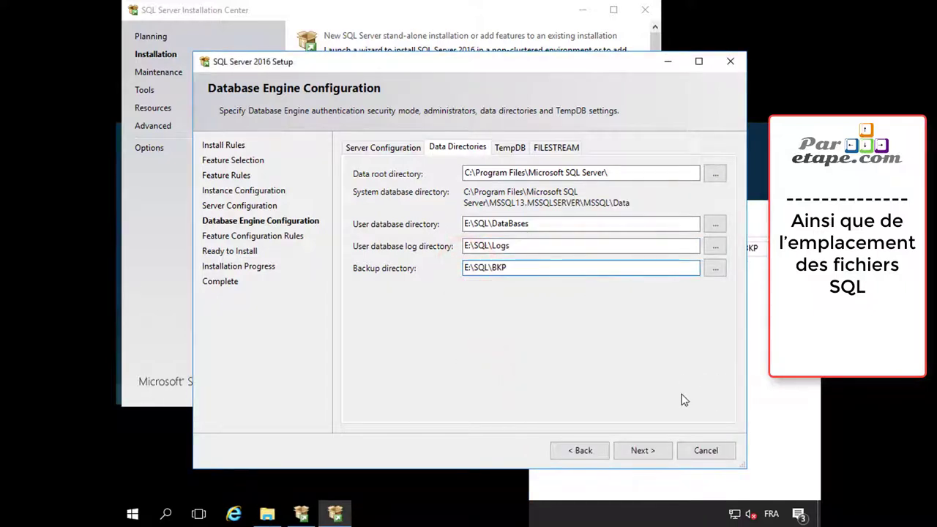
left_click(510, 148)
Create a TEMP folder inside E:\SQL
left_click(782, 382)
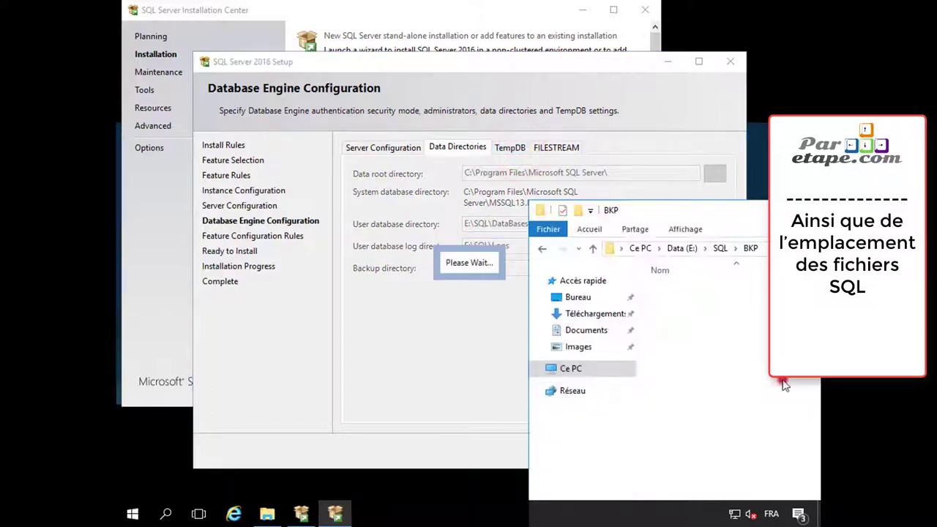
right_click(723, 403)
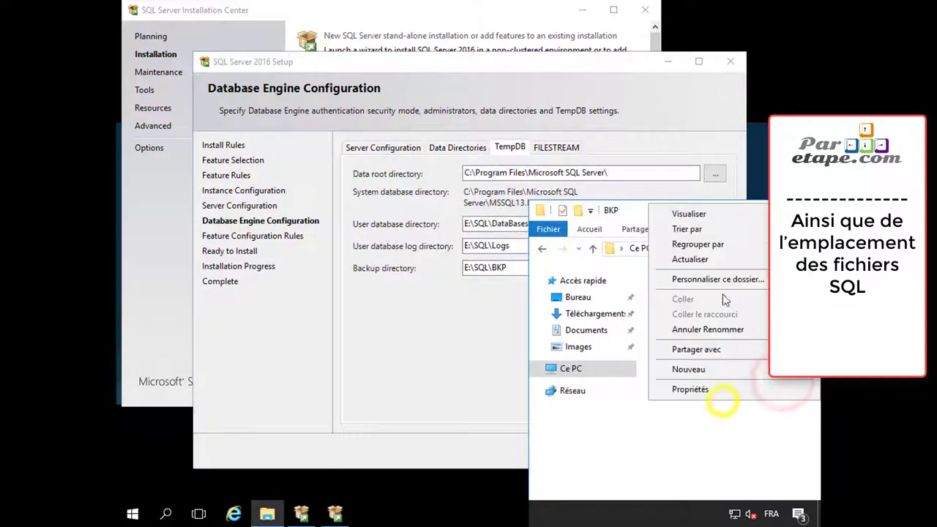
left_click(640, 250)
left_click(720, 248)
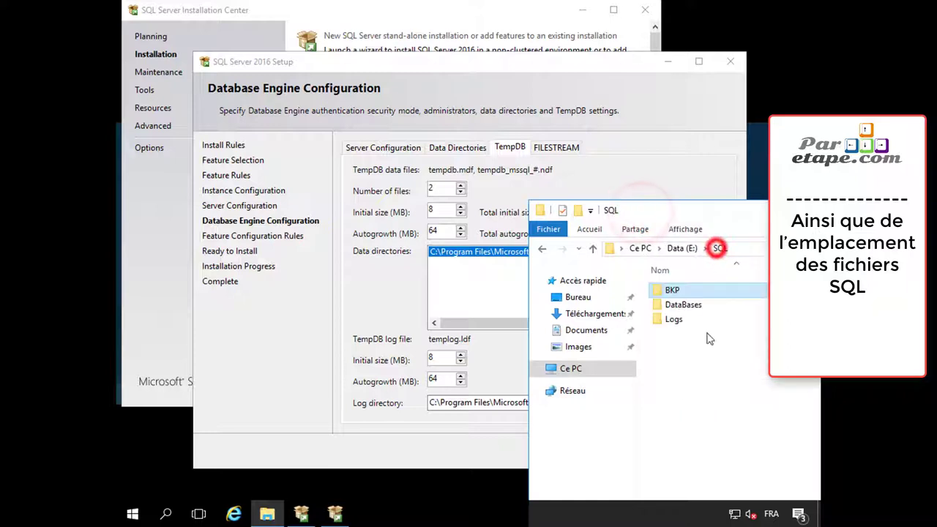
right_click(687, 386)
right_click(695, 407)
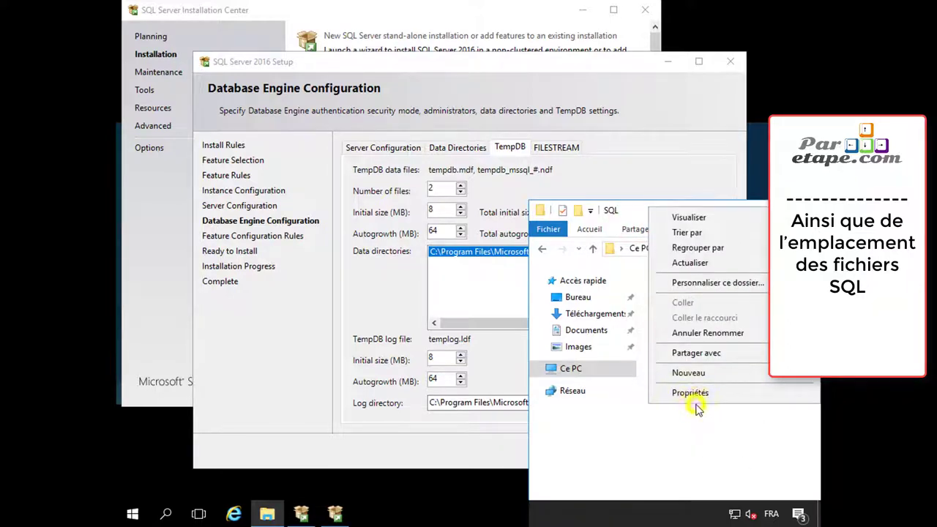
left_click(694, 372)
left_click(580, 373)
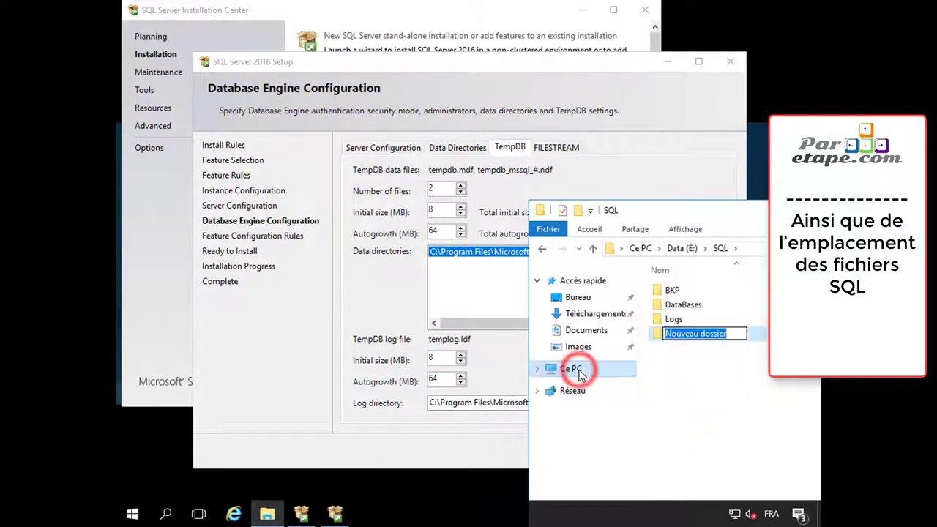
type("TEMP")
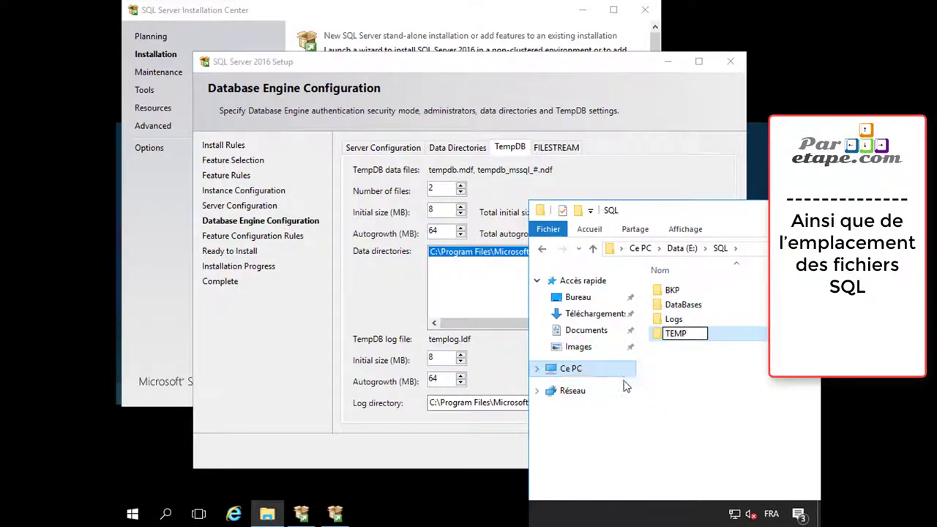
left_click(680, 397)
left_click(686, 341)
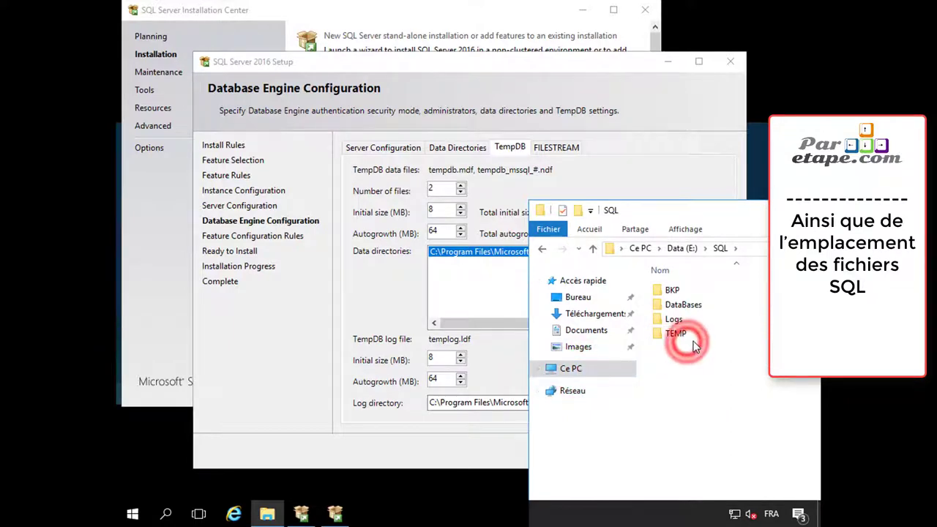
double_click(695, 346)
left_click(764, 249)
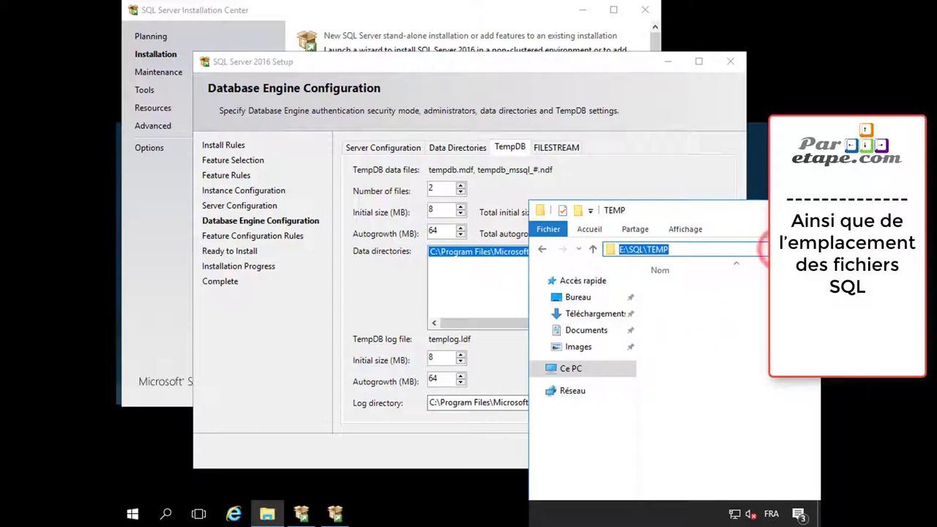
Replace the default TempDB directory with E:\SQL\TEMP and continue to Ready to Install
left_click(430, 453)
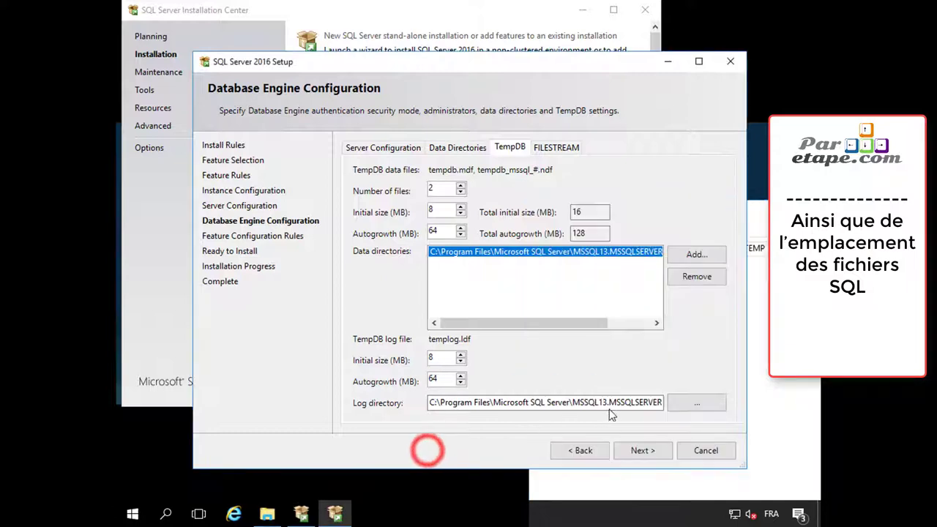
left_click(697, 276)
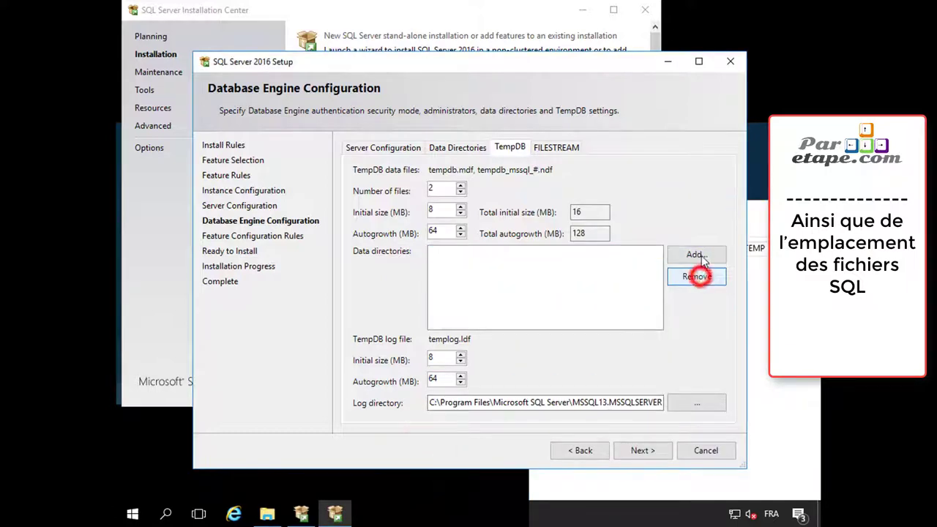
left_click(696, 254)
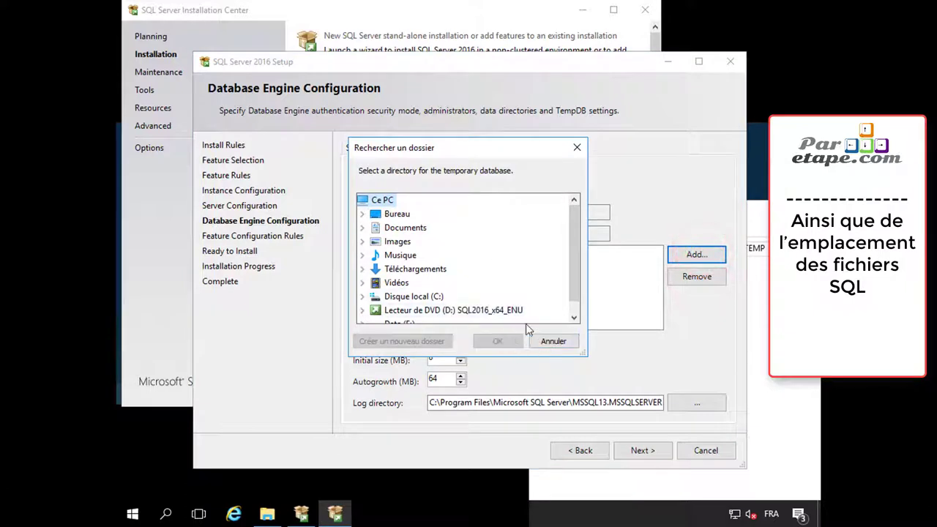
left_click_drag(577, 243, 576, 249)
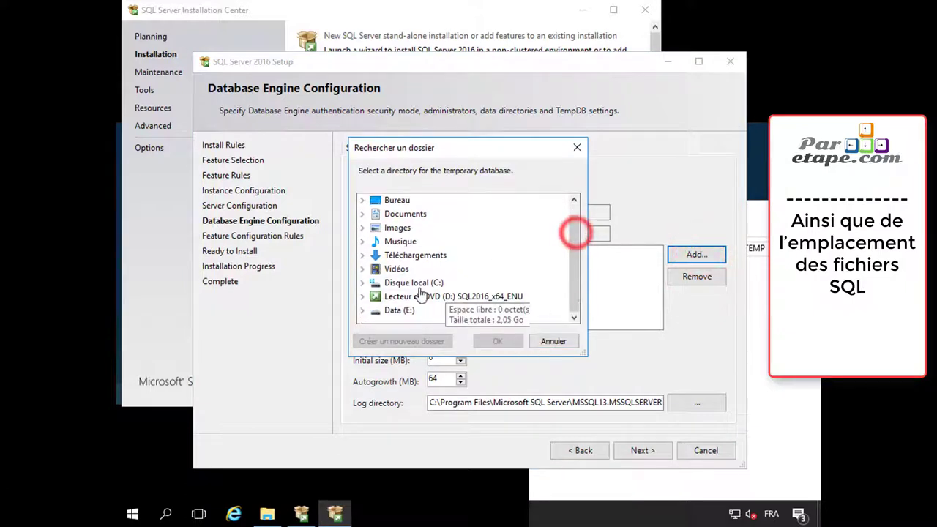
left_click(399, 311)
left_click(422, 309)
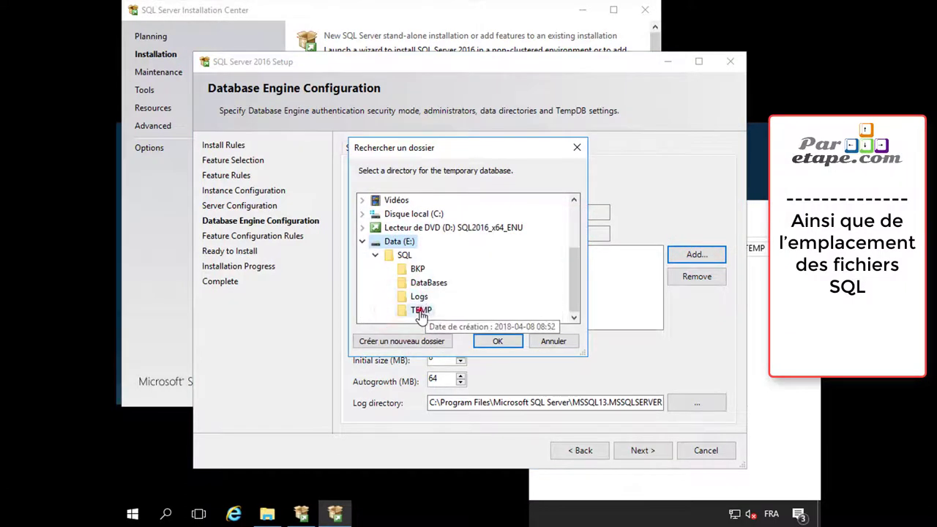
left_click(505, 340)
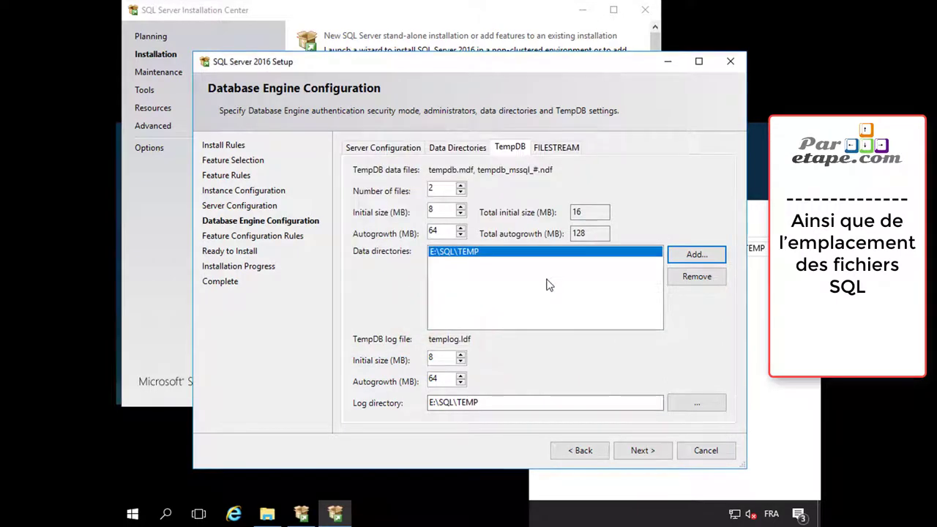
left_click(643, 454)
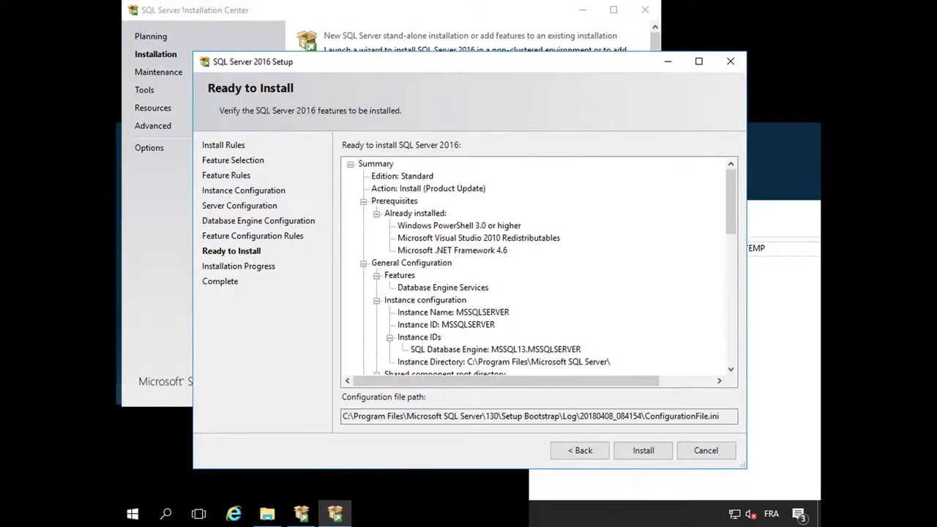
Start the installation and let Database Engine Services, SQL Browser and SQL Writer complete successfully
left_click(632, 450)
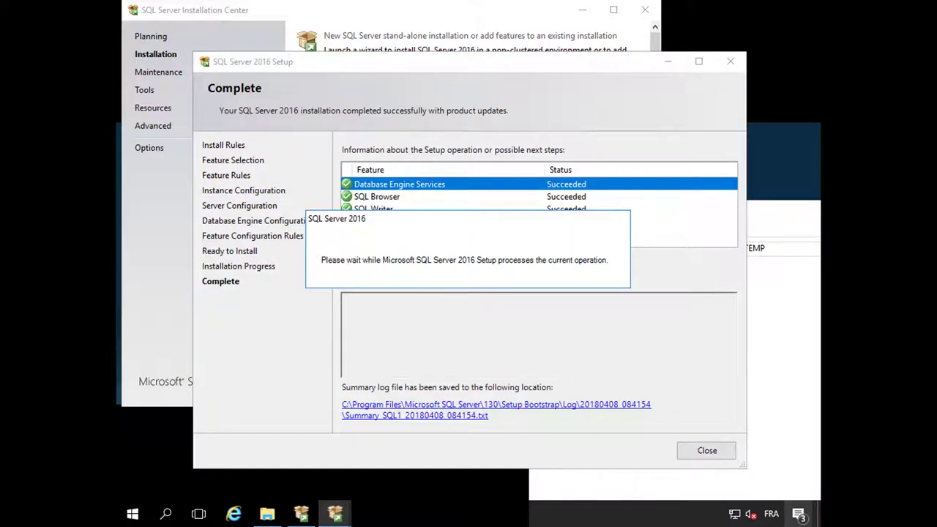
Close the finished SQL Server setup wizard to return to the Installation Center's Installation page
left_click(702, 452)
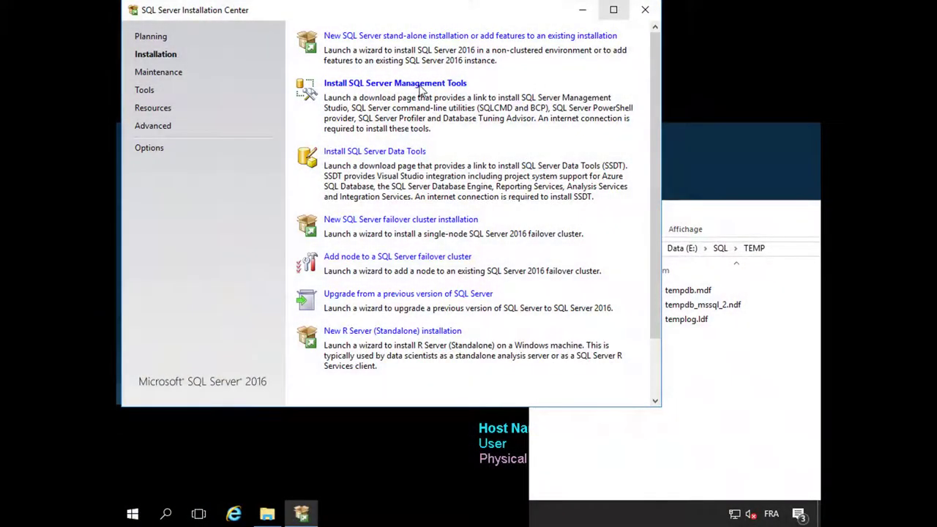
Download SQL Server Management Studio 17.6 (SSMS-Setup-ENU.exe) from the docs page and run the installer
left_click(416, 84)
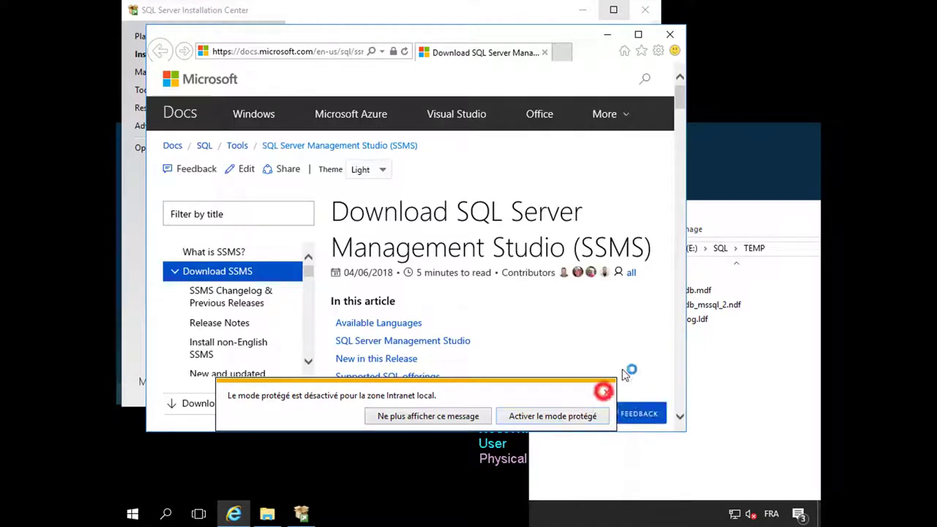
left_click(603, 390)
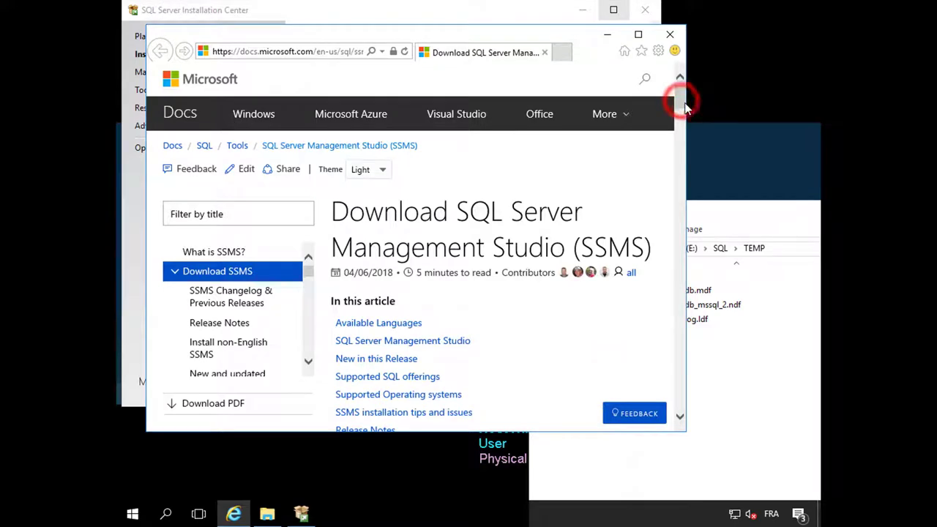
left_click(681, 108)
scroll(532, 279, "down", 3)
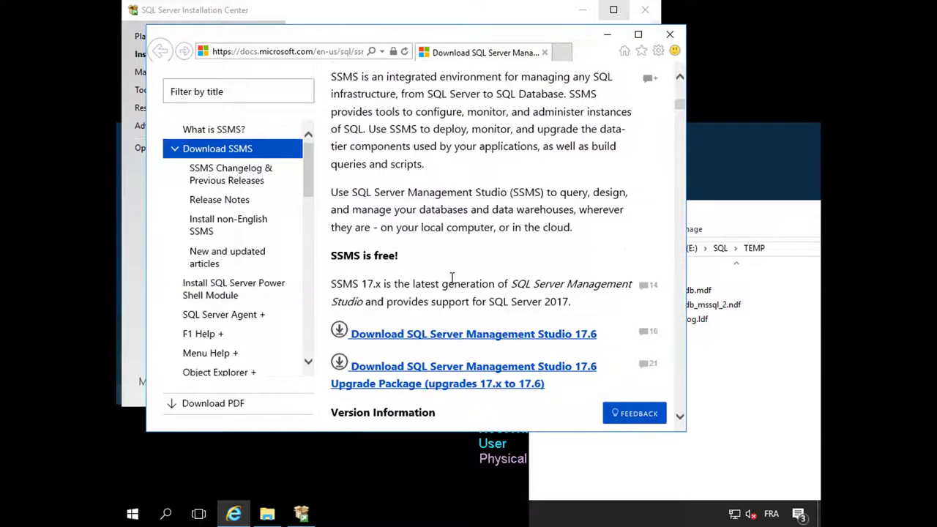
left_click(488, 280)
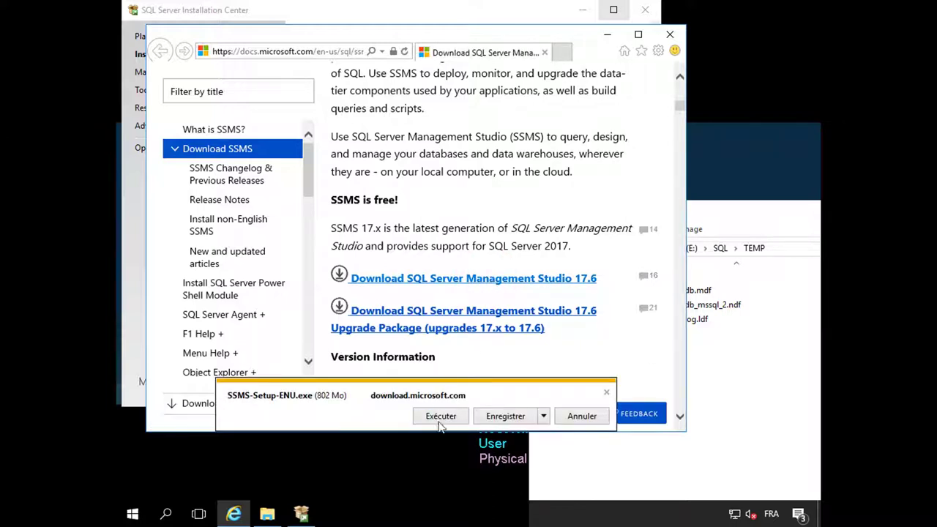
left_click(505, 416)
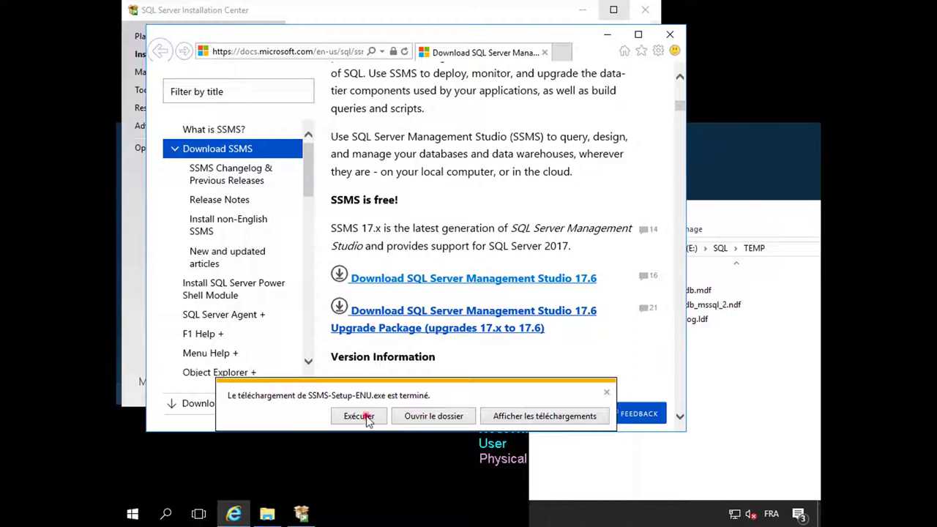
left_click(367, 420)
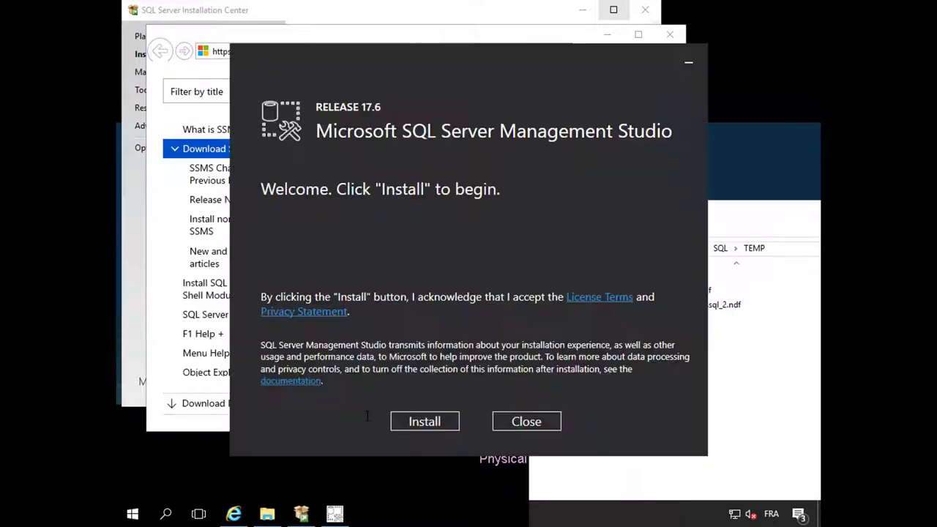
Run the SSMS 17.6 installation, then close the Restart required screen without rebooting
left_click(437, 418)
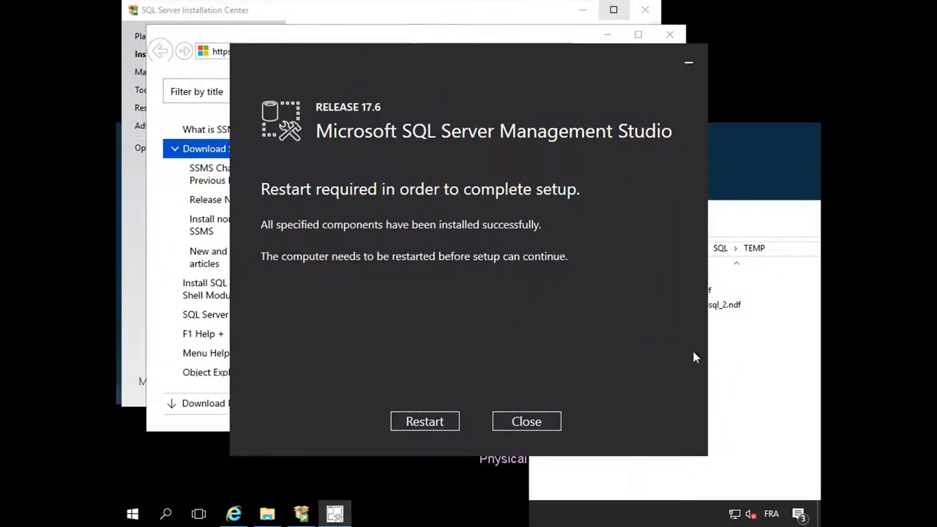
left_click(528, 424)
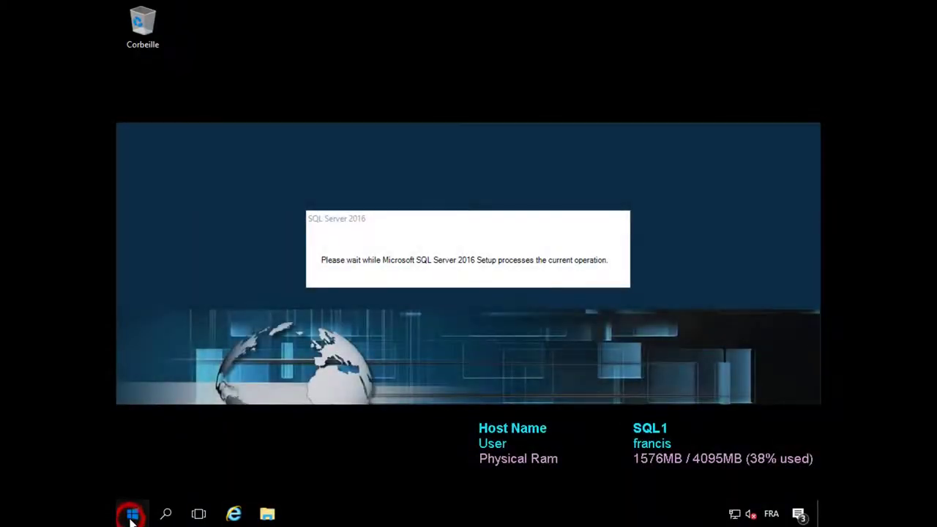
Launch Pare-feu Windows avec fonctions avancées de sécurité from Outils d'administration in the Start menu
left_click(132, 516)
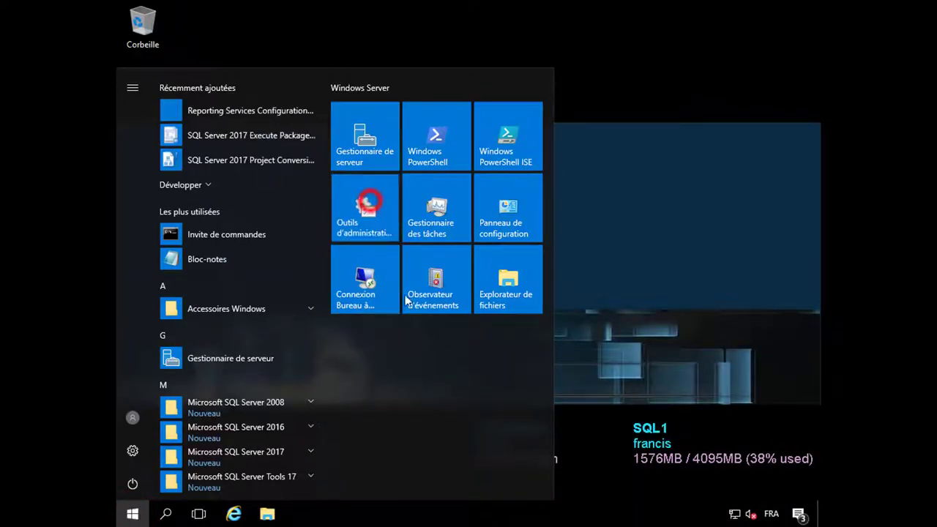
left_click(406, 300)
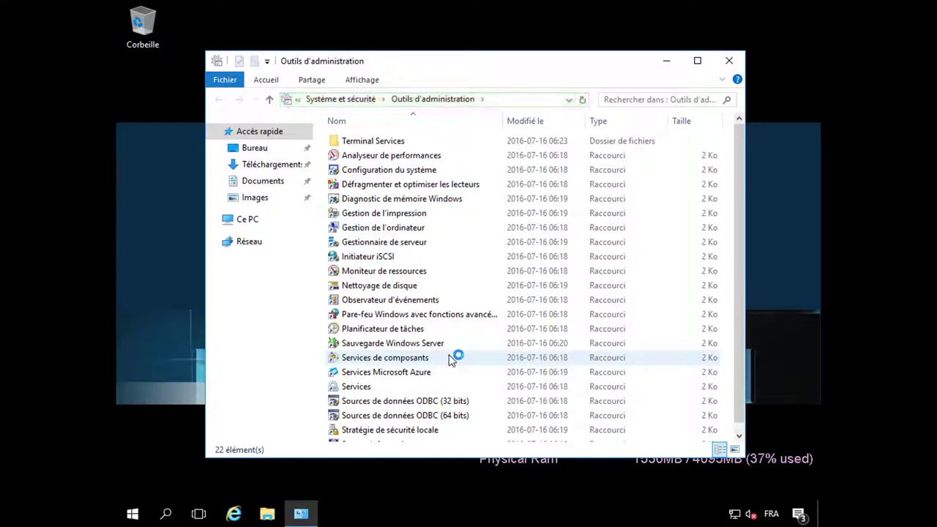
left_click(441, 315)
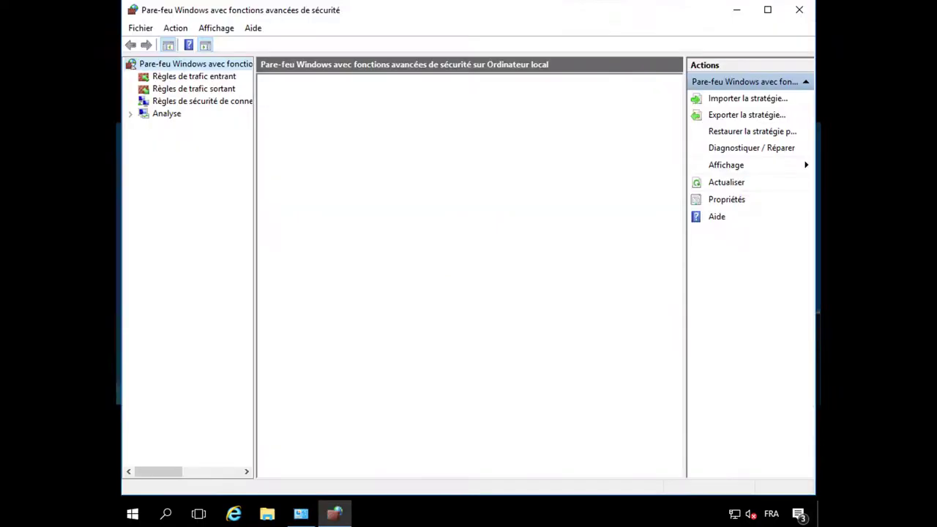
Start a new inbound Port rule for TCP port 1433 that allows the connection
left_click(213, 77)
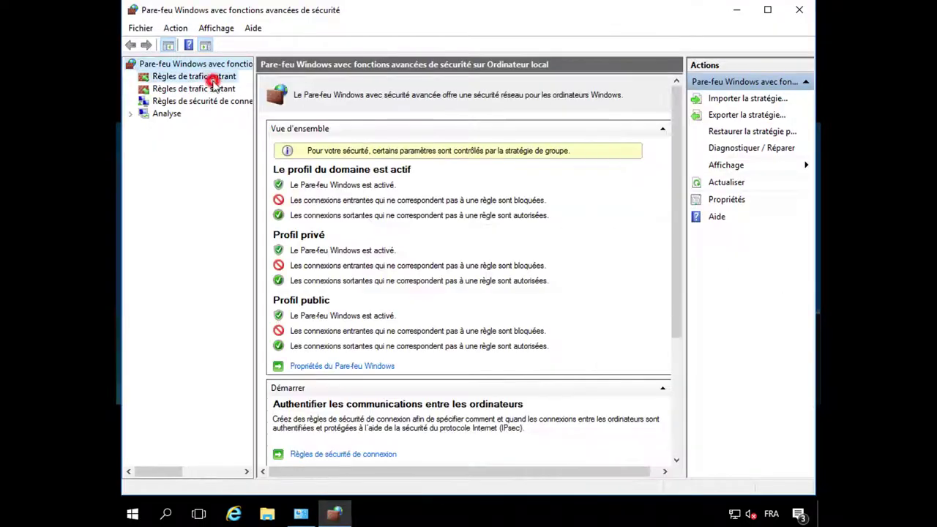
right_click(214, 80)
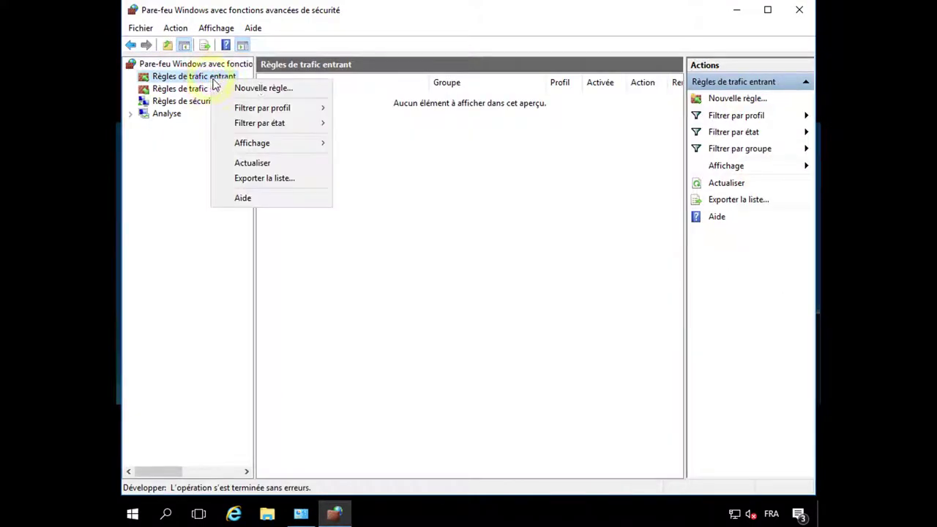
left_click(274, 88)
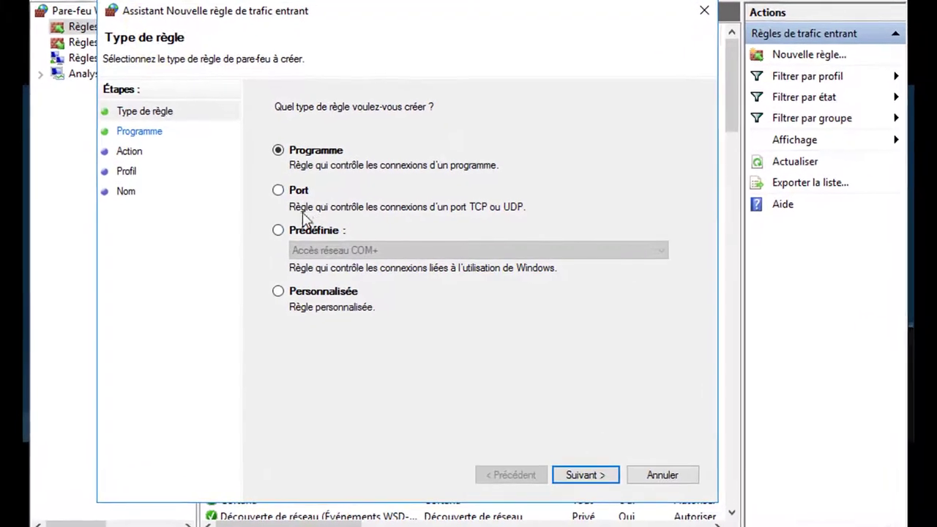
left_click(286, 193)
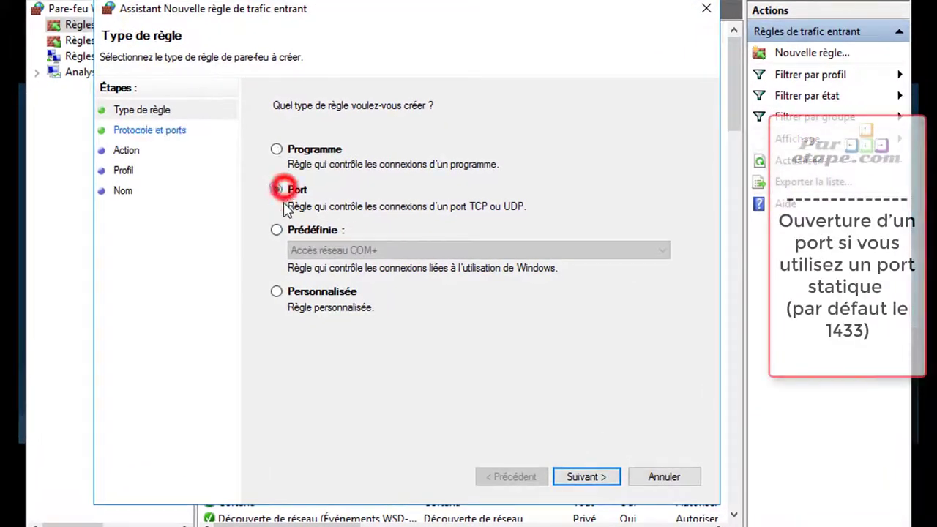
left_click(579, 483)
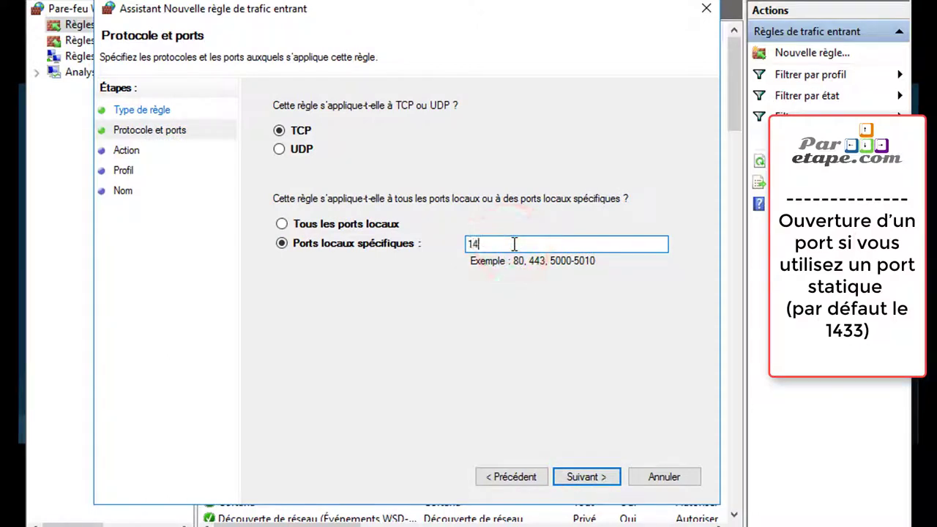
left_click(600, 480)
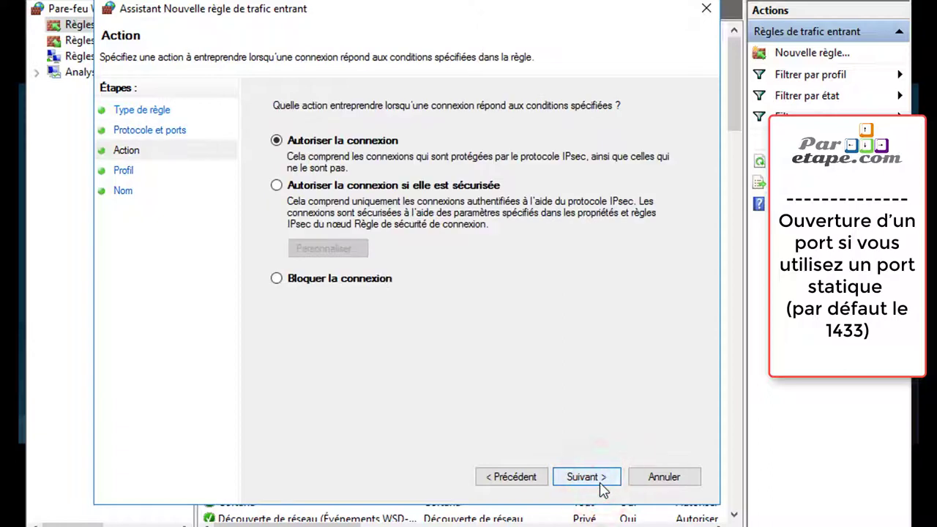
left_click(602, 485)
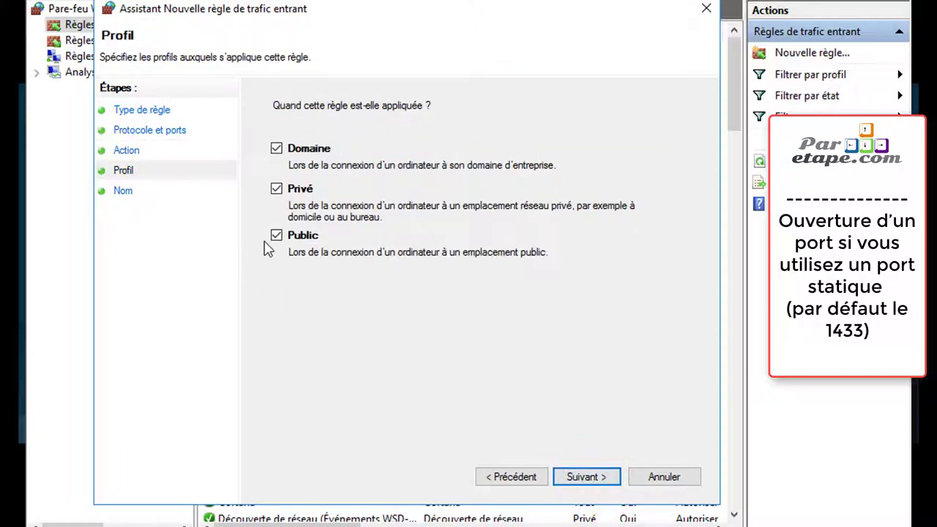
Exclude the Public profile and save the rule as SQL_port
left_click(275, 237)
left_click(594, 476)
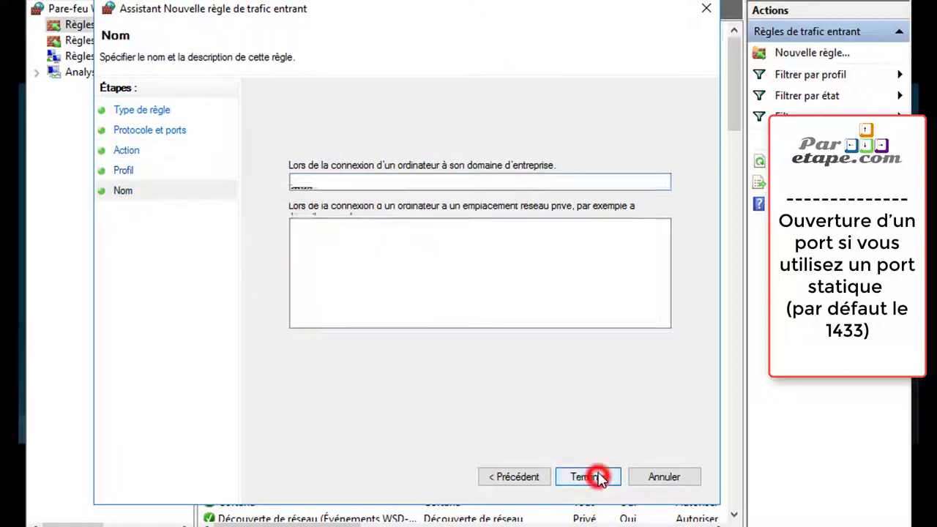
left_click(350, 186)
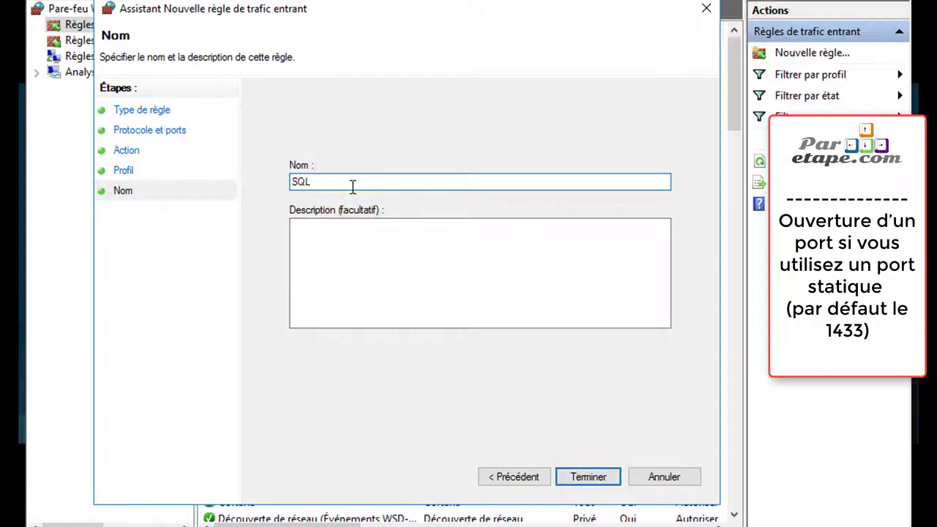
type("SQL_port")
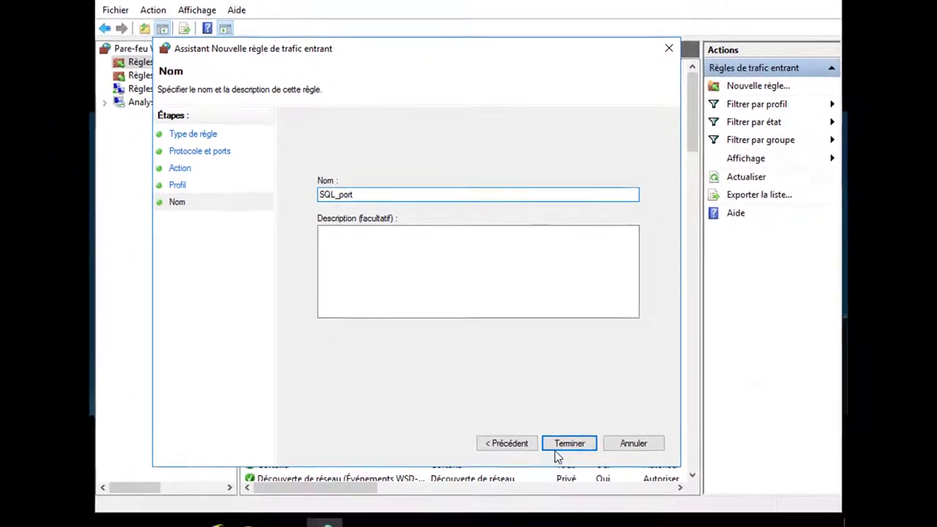
left_click(564, 445)
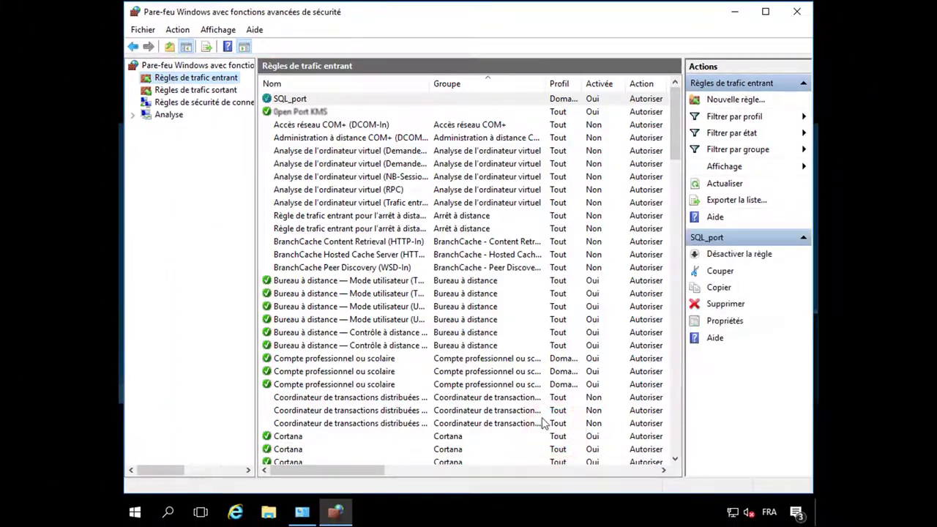
Start a second, program-based inbound rule and browse to C:\Program Files\Microsoft SQL Server
right_click(215, 84)
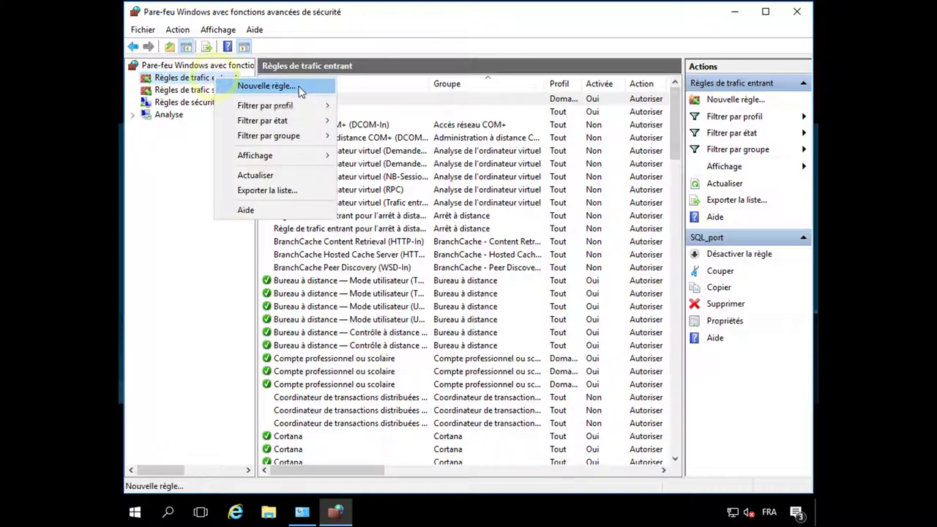
left_click(260, 86)
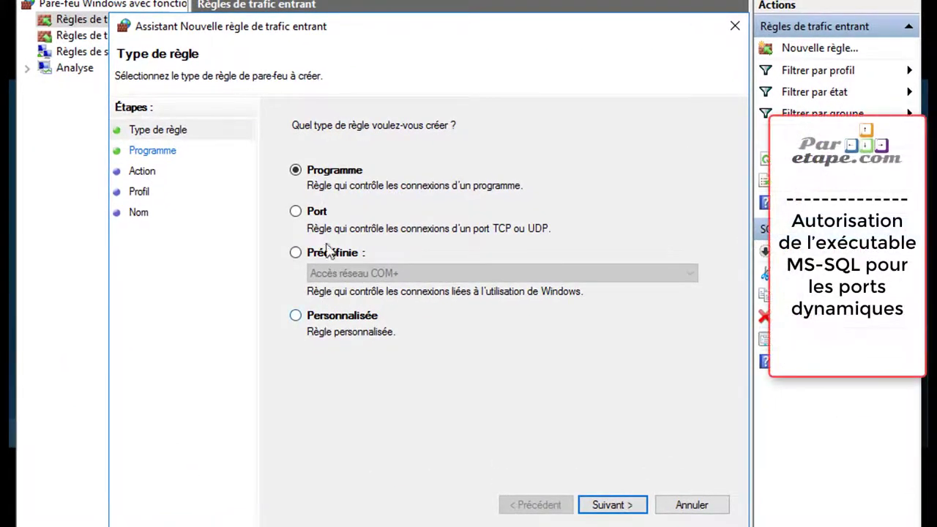
left_click(621, 505)
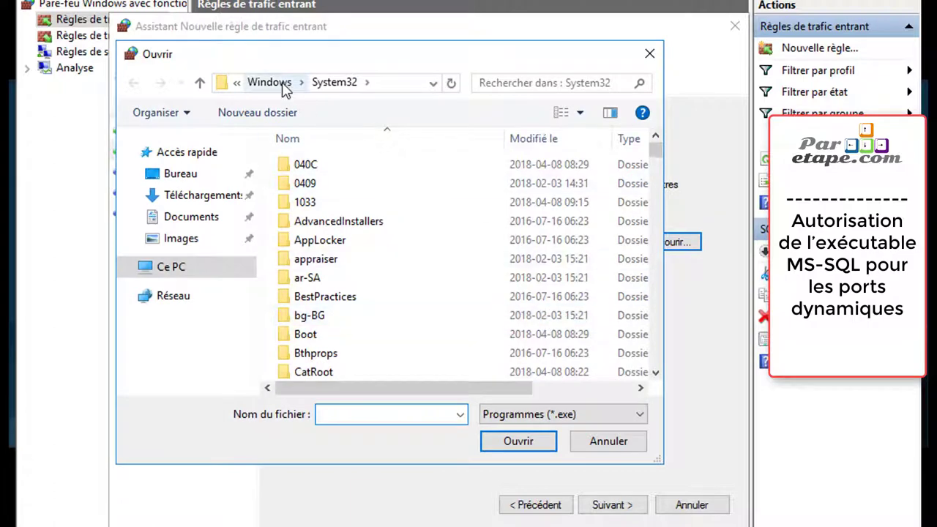
left_click(282, 83)
left_click(277, 83)
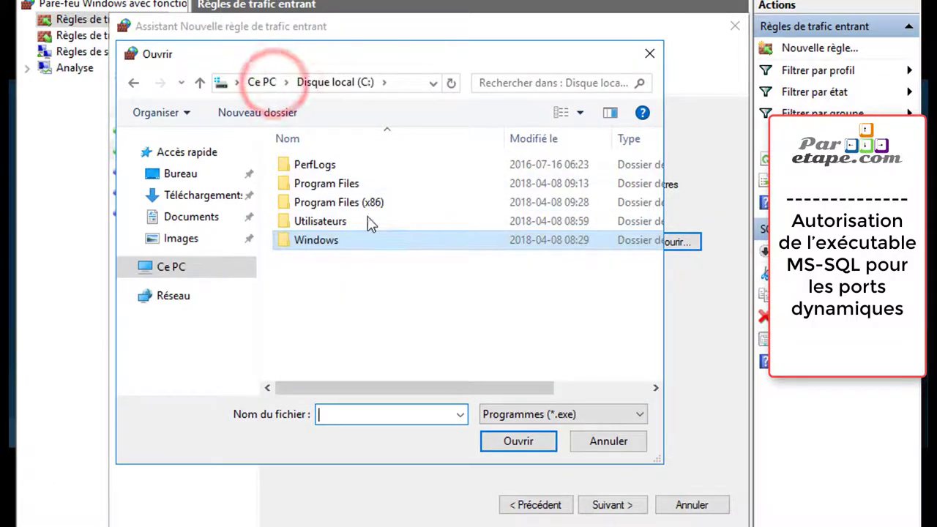
double_click(358, 184)
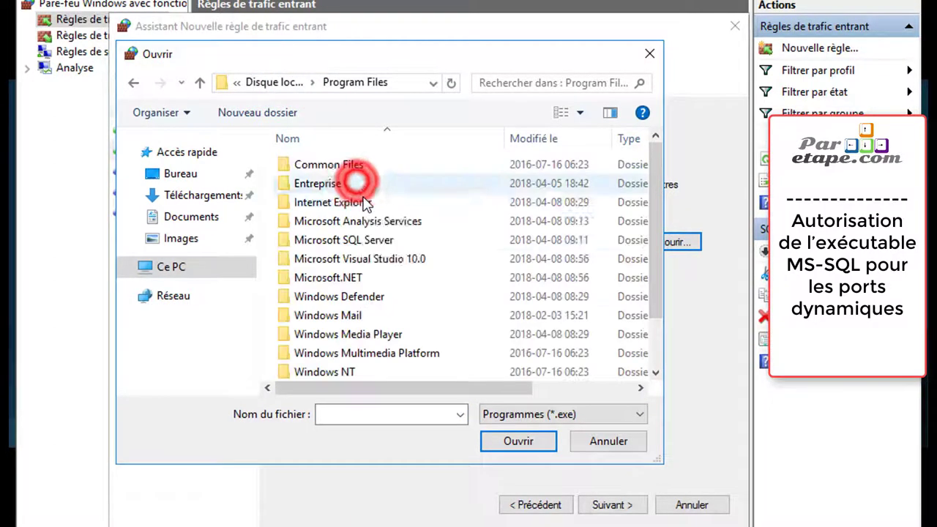
left_click(365, 245)
double_click(366, 245)
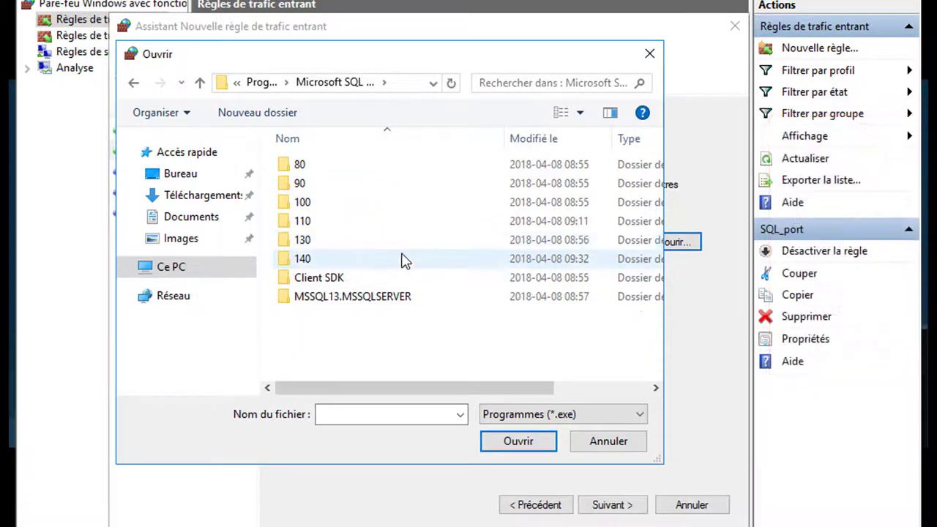
Select sqlservr.exe in MSSQL13.MSSQLSERVER\MSSQL\Binn as the rule's program and advance to Action
double_click(381, 298)
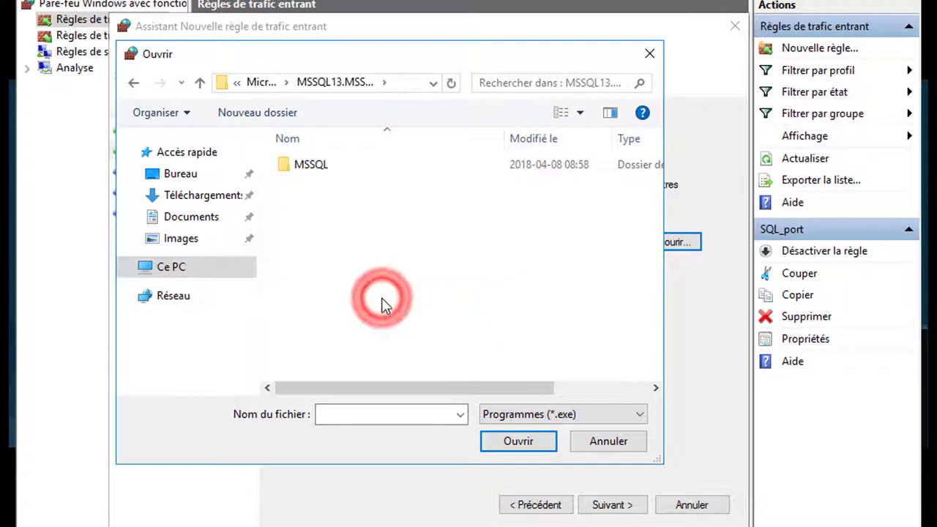
double_click(322, 168)
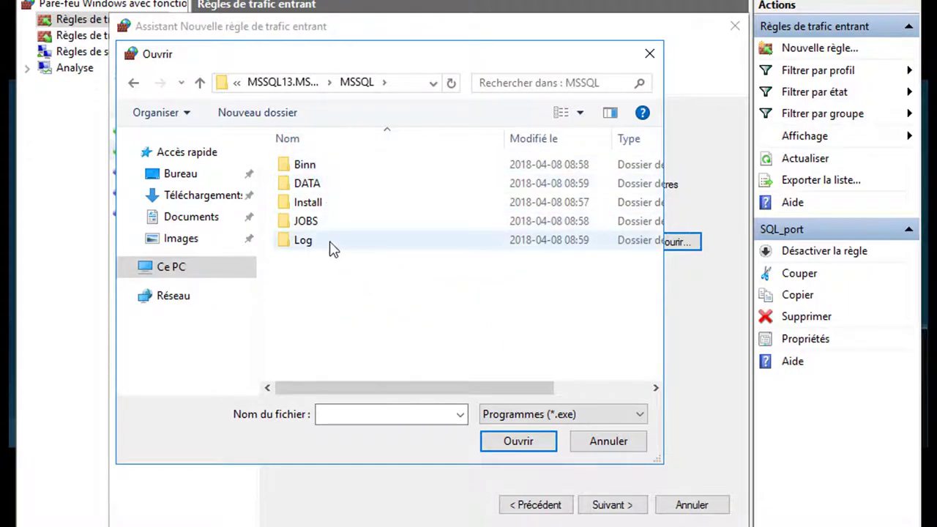
double_click(329, 168)
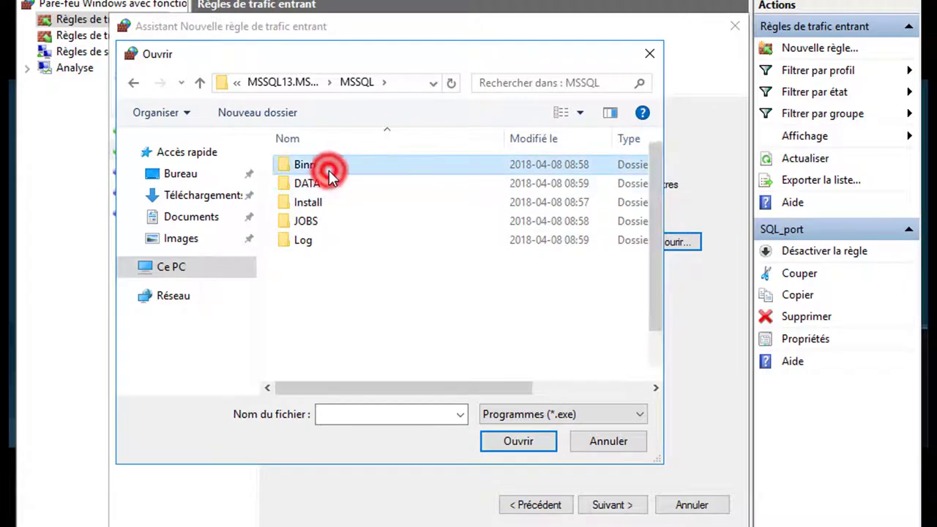
left_click(358, 278)
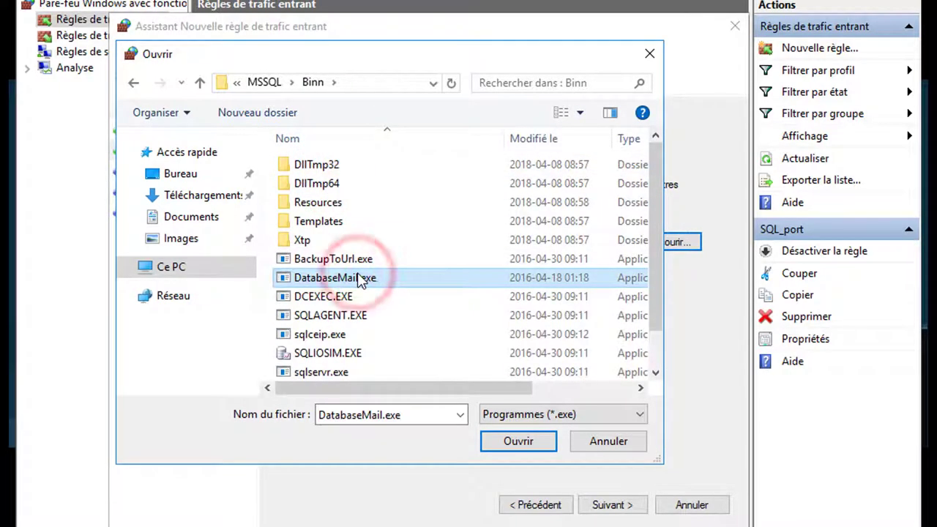
key("Down")
key("Down")
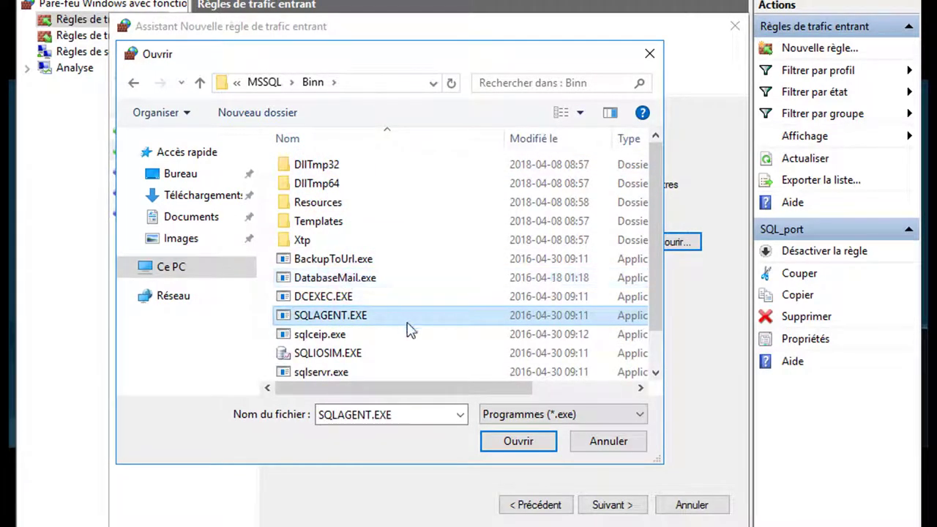
scroll(392, 346, "down", 1)
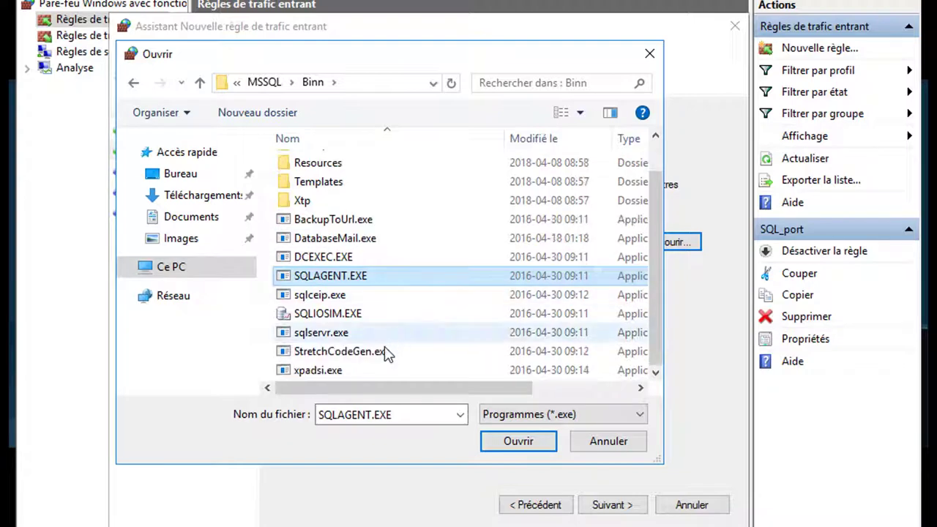
left_click(314, 333)
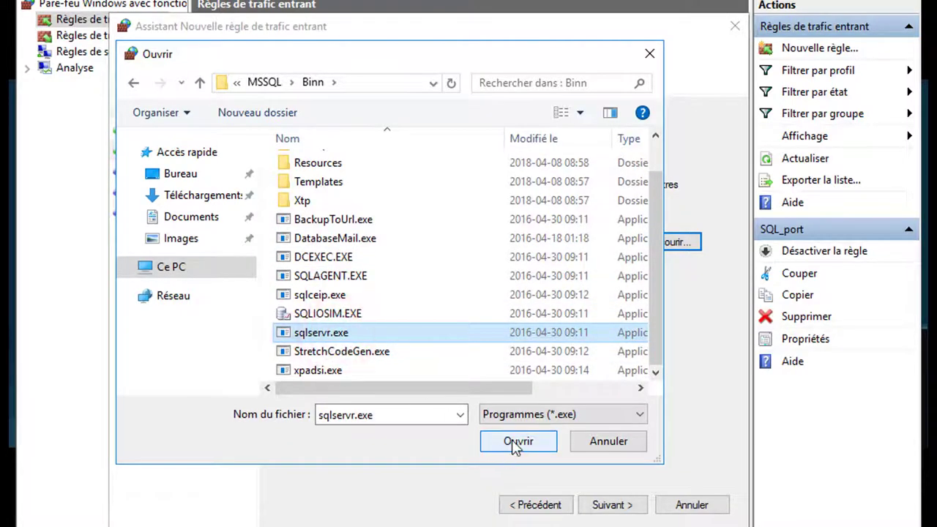
left_click(512, 442)
left_click(621, 507)
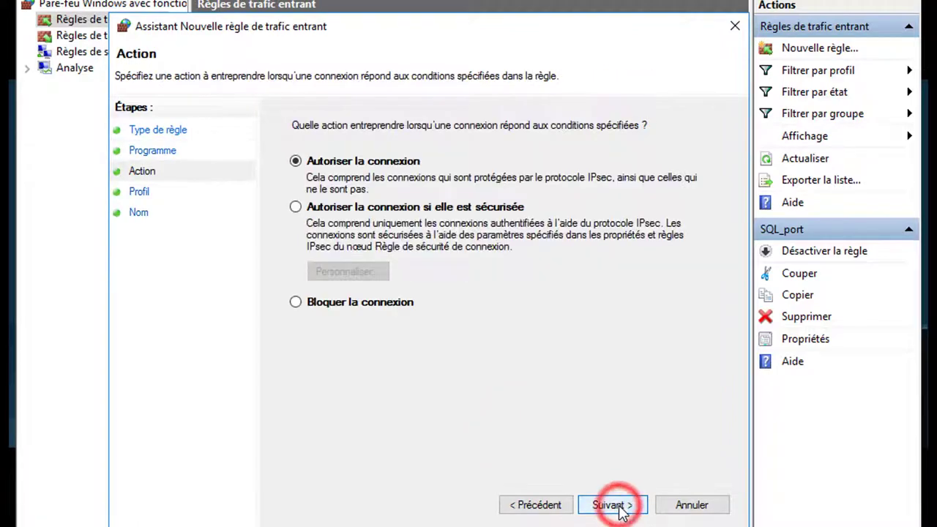
Allow the connection on Domain, Private and Public profiles and save the rule as SQL Executable
left_click(621, 506)
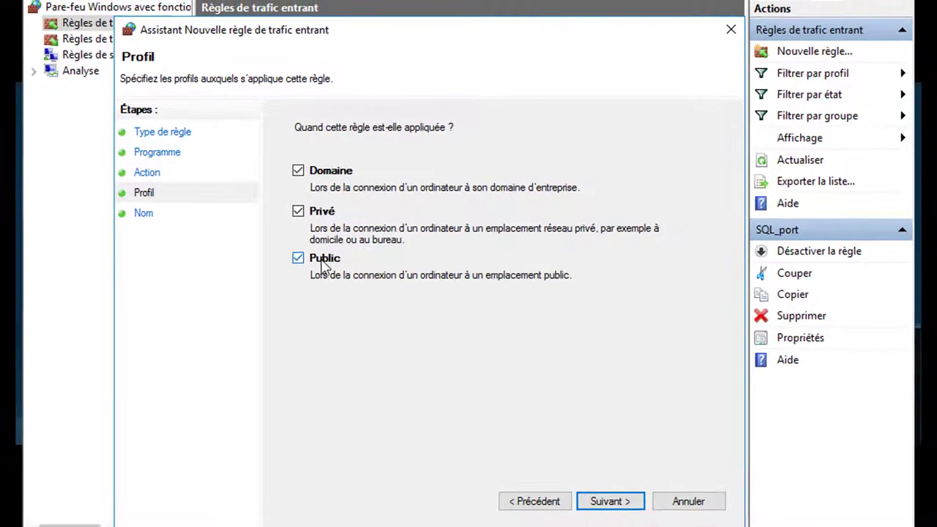
left_click(295, 257)
left_click(611, 474)
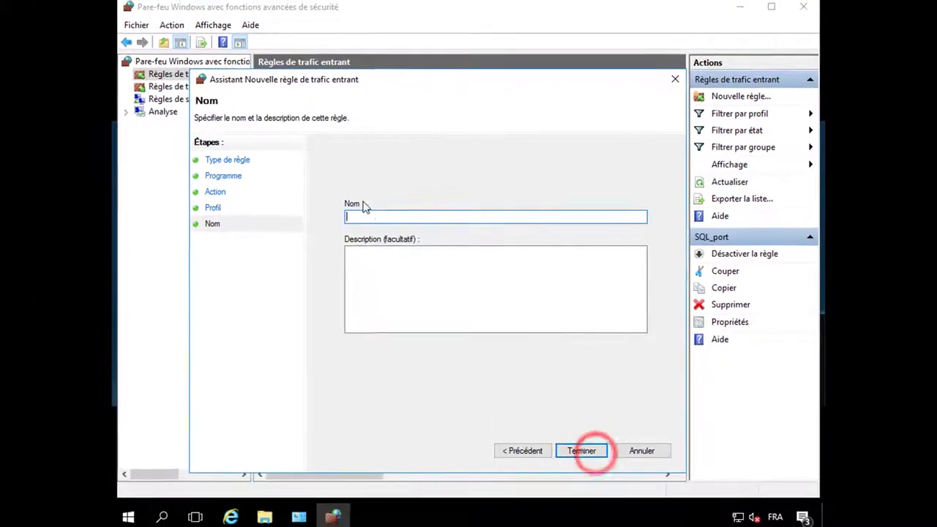
left_click(363, 210)
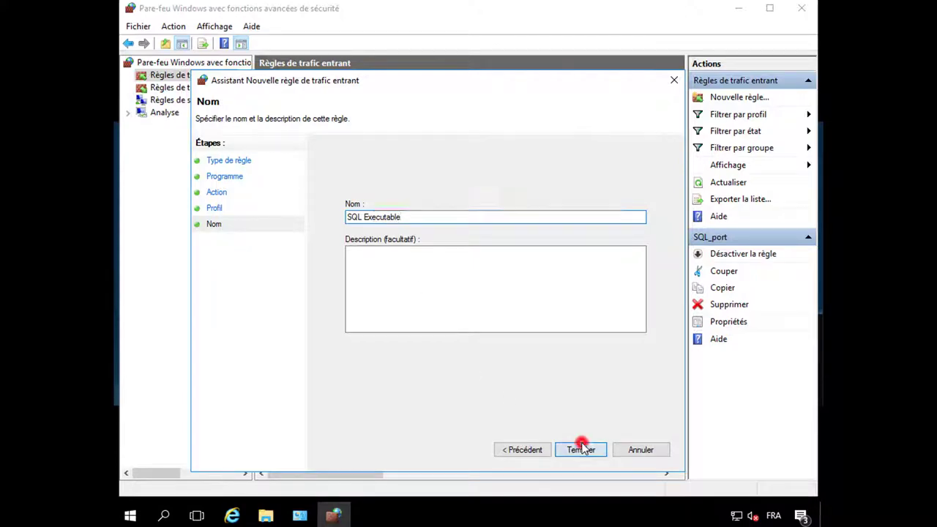
left_click(581, 448)
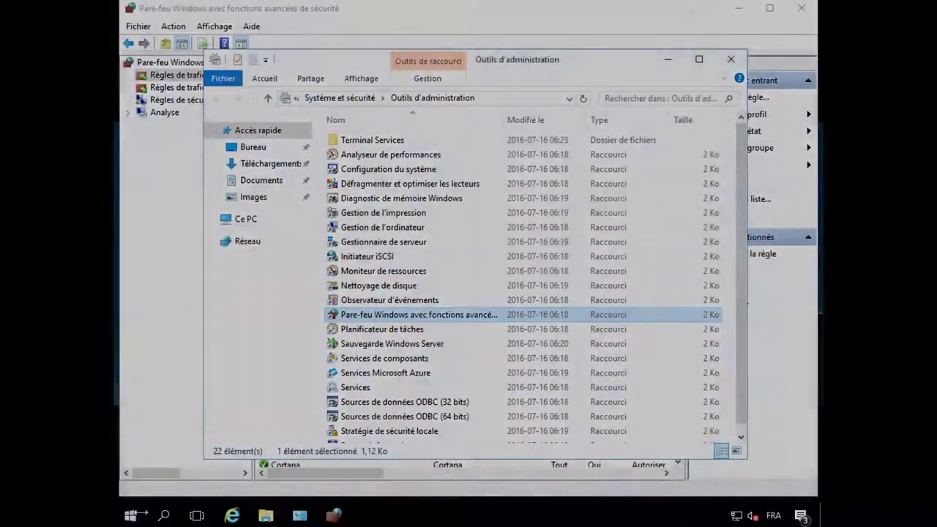
Start SQL Server 2016 Configuration Manager from the Microsoft SQL Server 2016 Start group, approving the UAC prompt
left_click(132, 515)
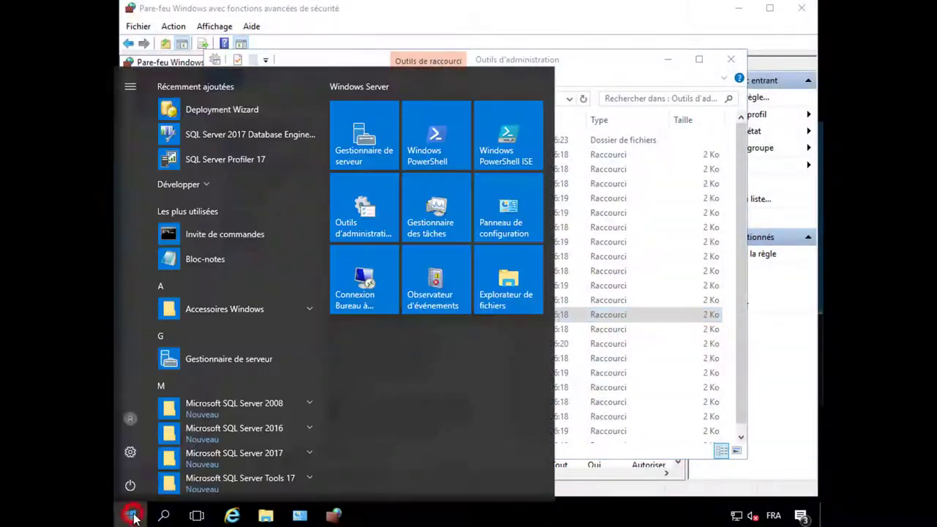
scroll(198, 417, "down", 4)
left_click(214, 303)
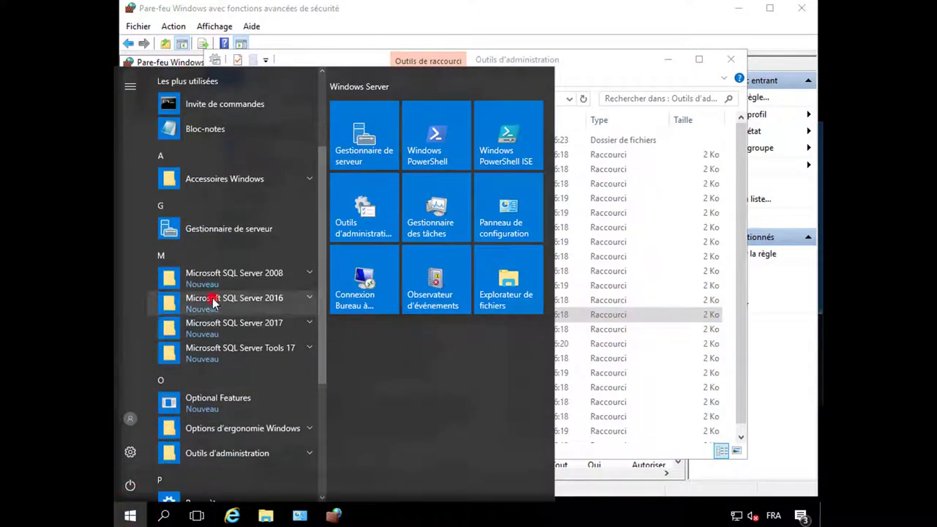
left_click(241, 330)
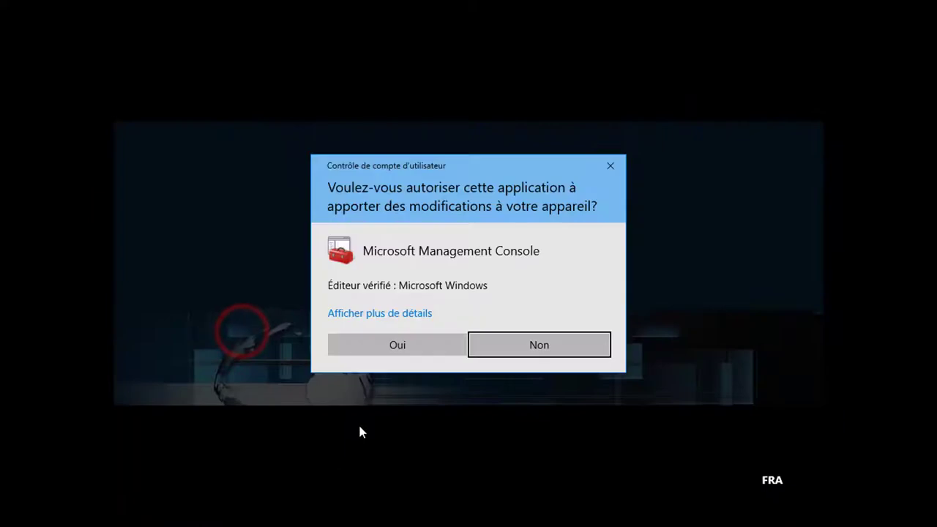
left_click(393, 345)
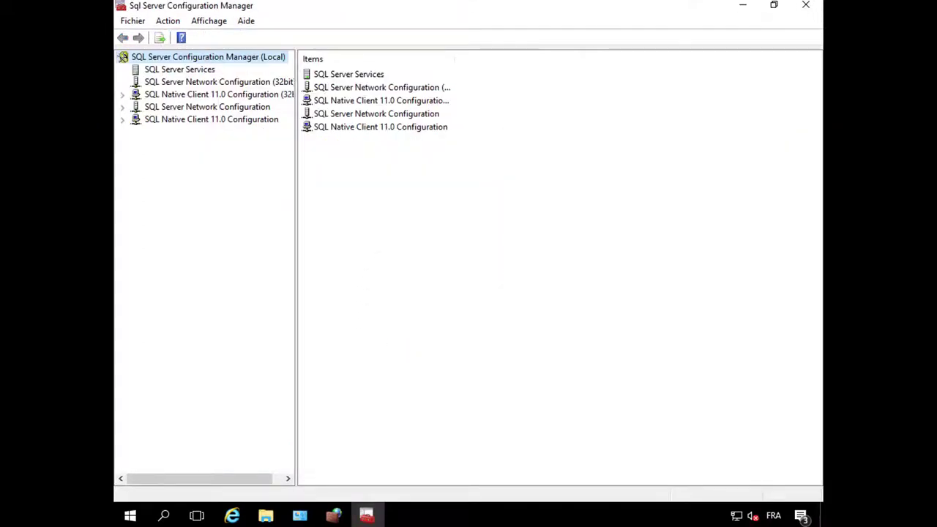
In the MSSQLSERVER TCP/IP properties, set IP1 and IP2 Enabled to Yes and apply
double_click(202, 107)
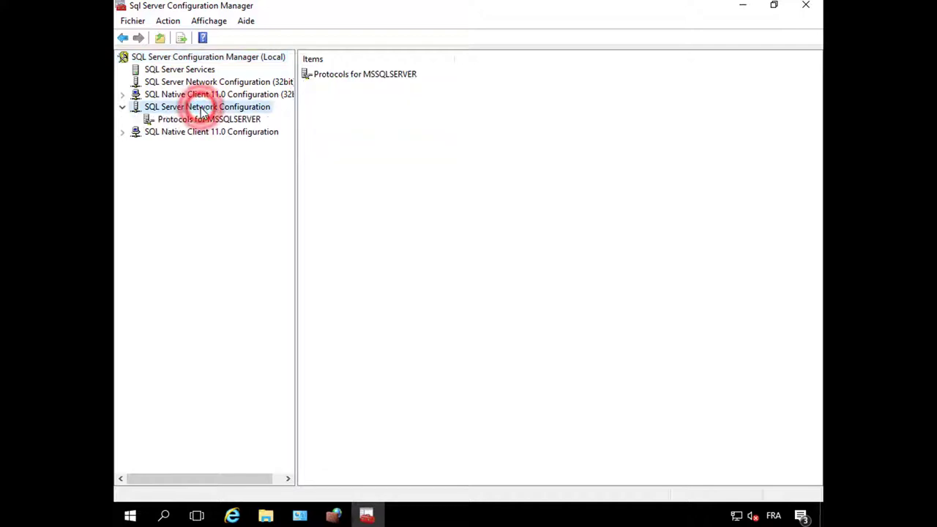
left_click(202, 123)
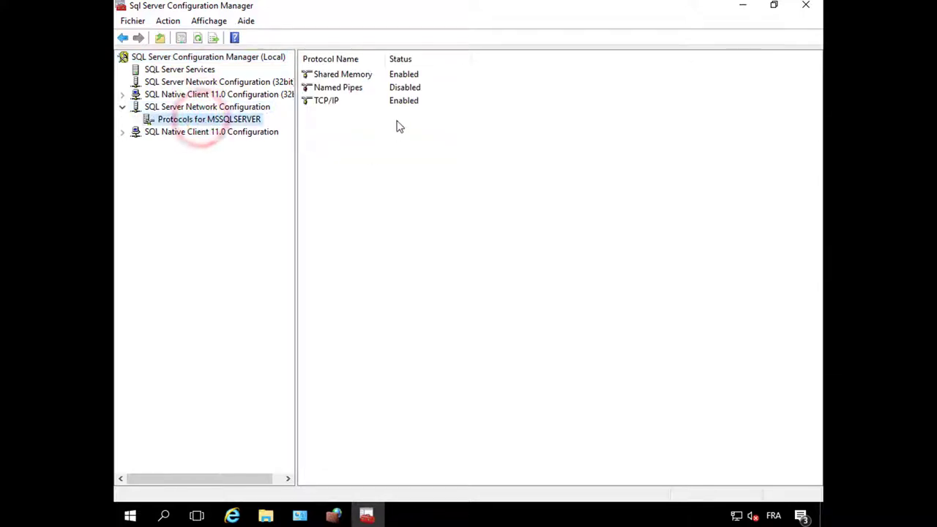
left_click(348, 106)
double_click(349, 106)
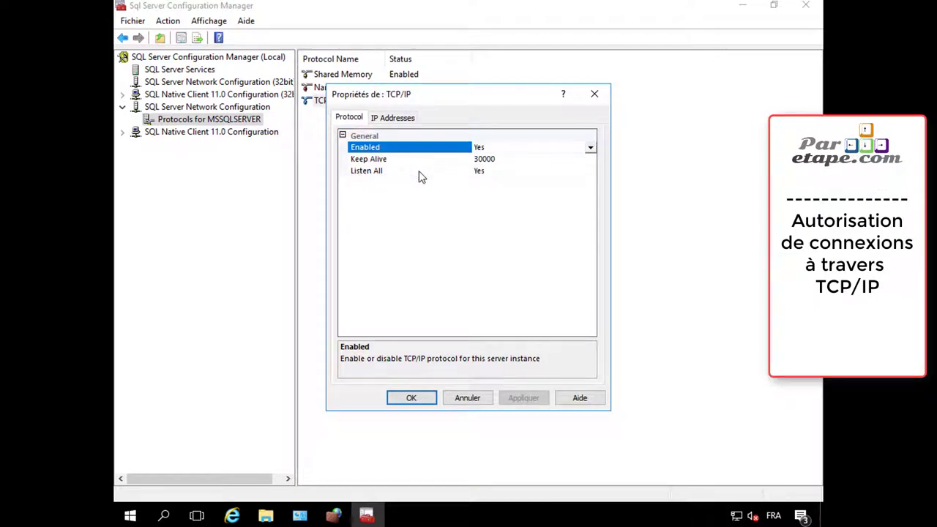
left_click(392, 119)
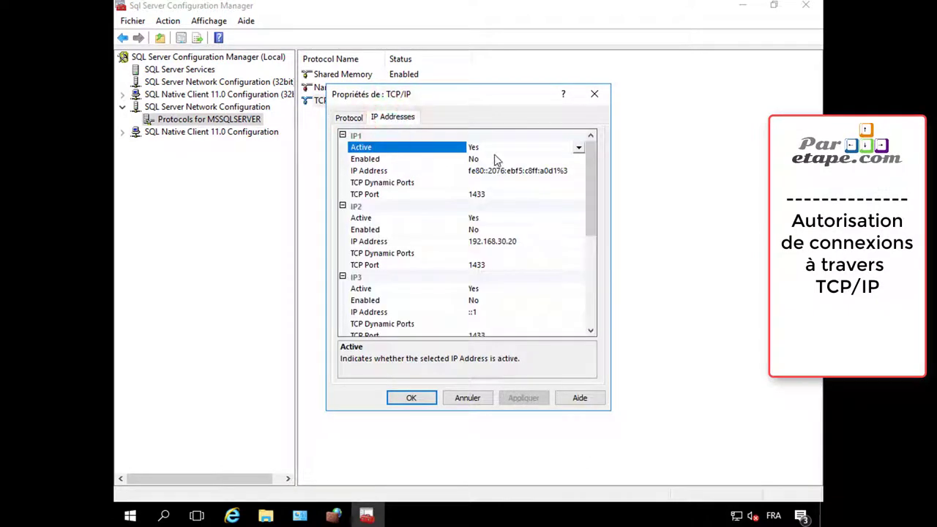
left_click(519, 156)
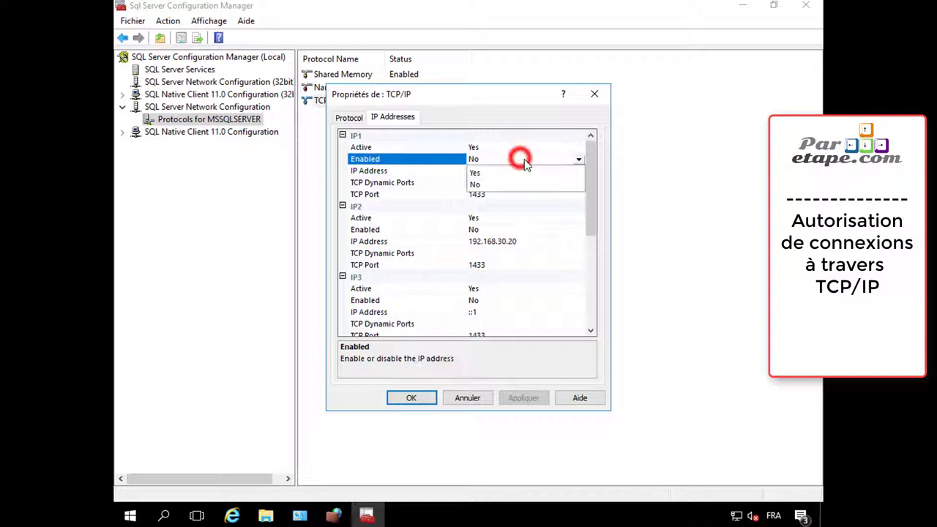
left_click(476, 174)
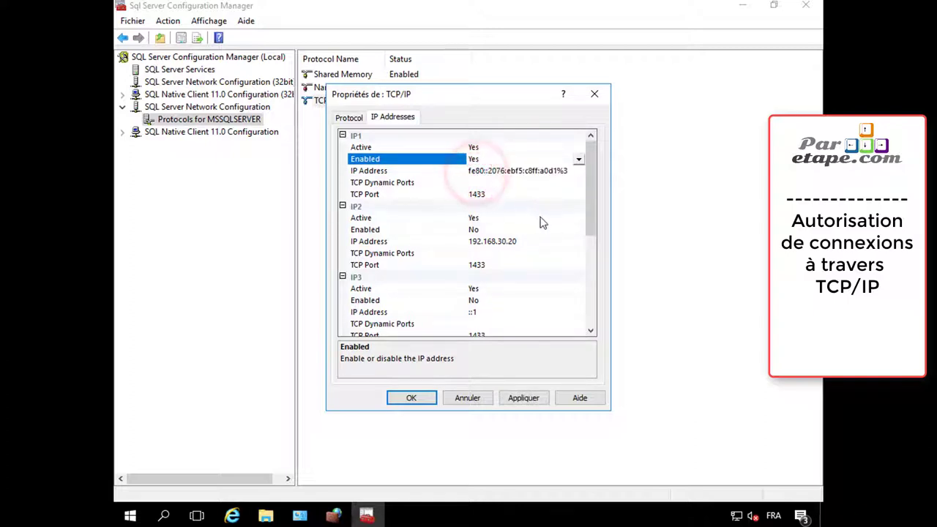
left_click(490, 231)
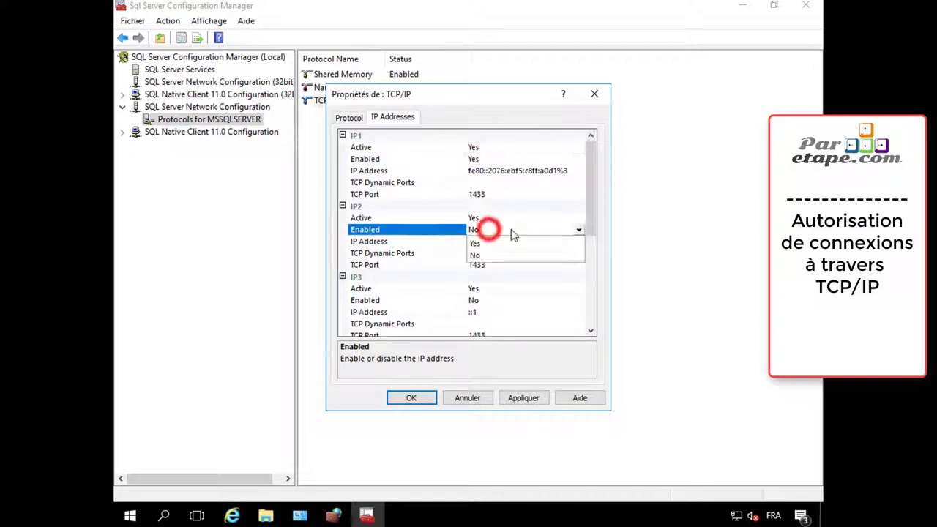
left_click(493, 244)
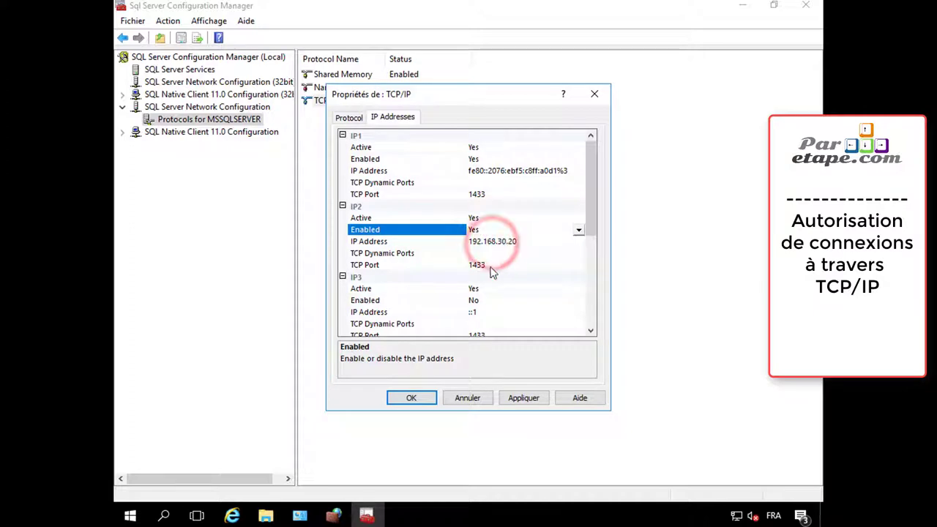
left_click(543, 402)
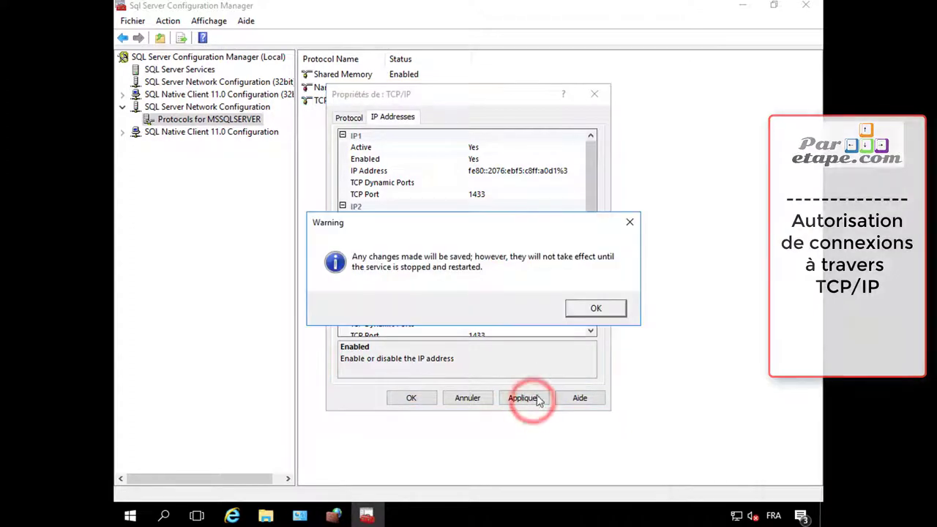
left_click(607, 313)
left_click(401, 398)
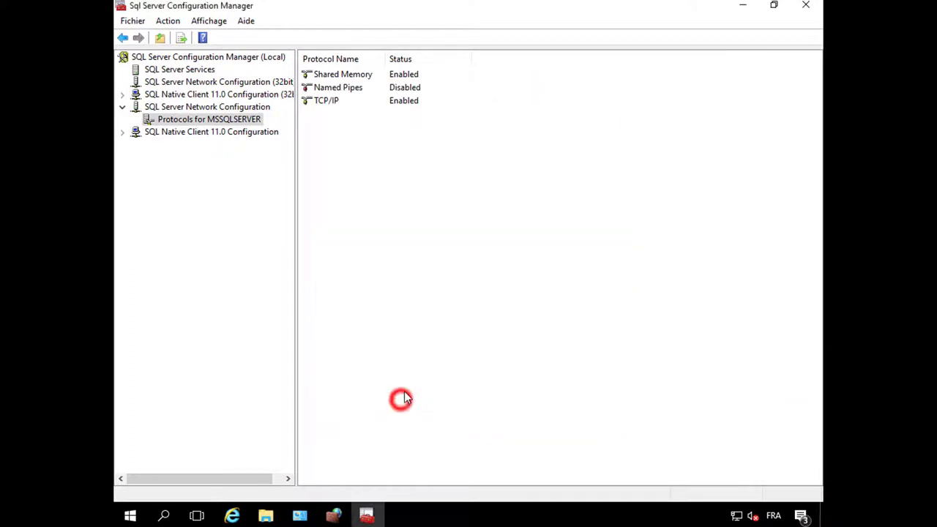
Restart the SQL Server service from the SQL Server Services list
left_click(172, 70)
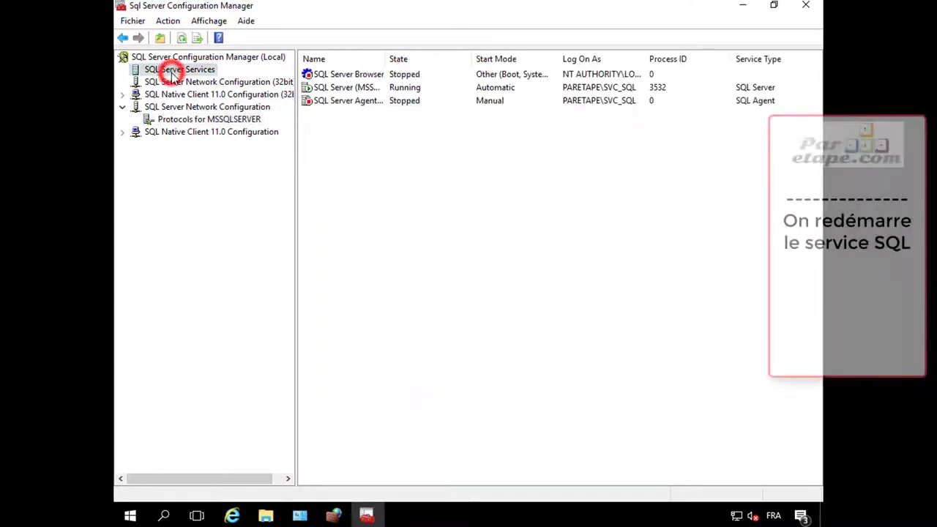
left_click(371, 88)
right_click(371, 89)
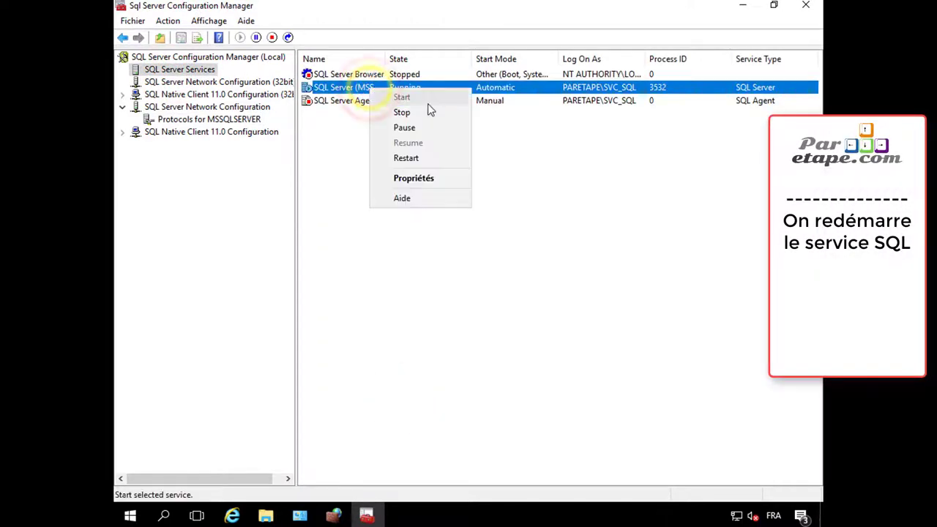
left_click(430, 164)
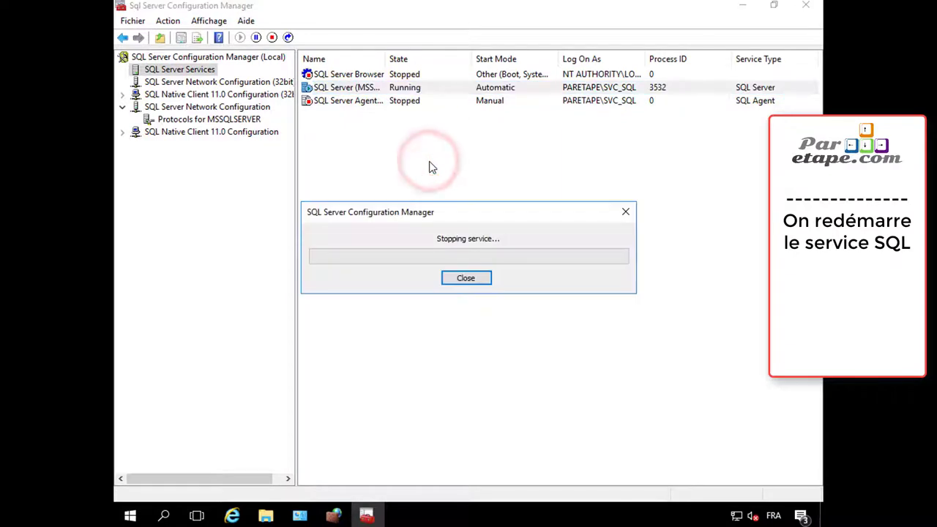